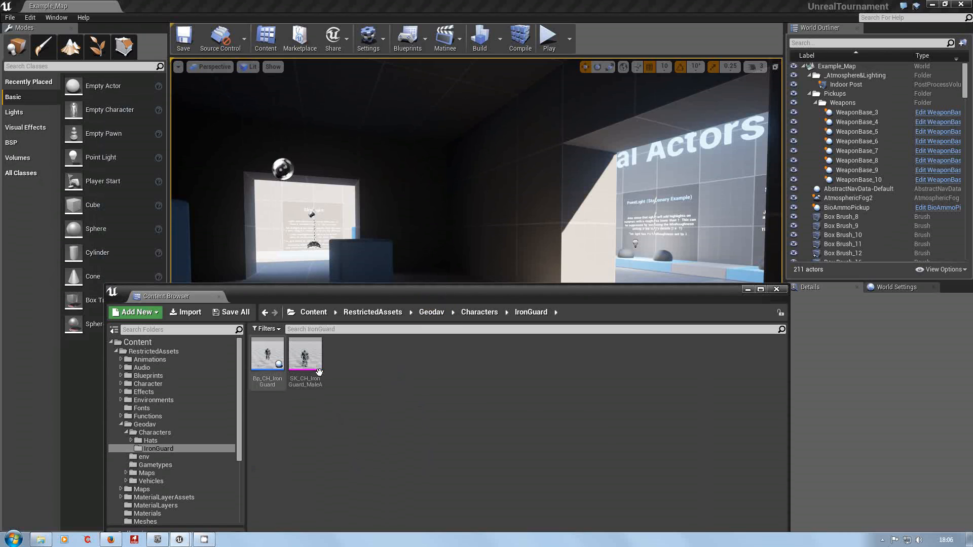
# Open the SK_CH_IronGuard_MaleA skeletal mesh and examine it in the mesh preview.
pyautogui.doubleClick(303, 358)
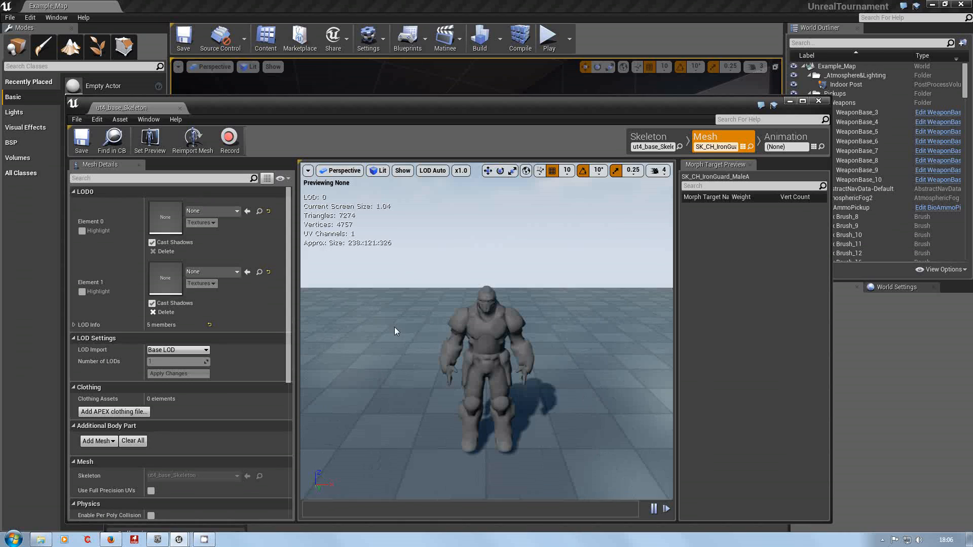
pyautogui.moveTo(559, 107); pyautogui.dragTo(603, 92)
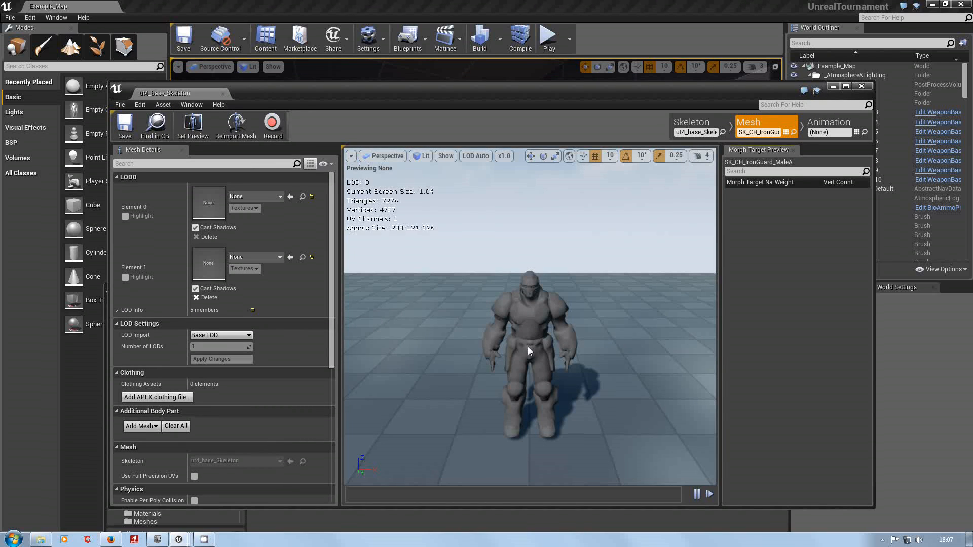
pyautogui.moveTo(580, 99); pyautogui.dragTo(587, 353)
pyautogui.click(587, 298)
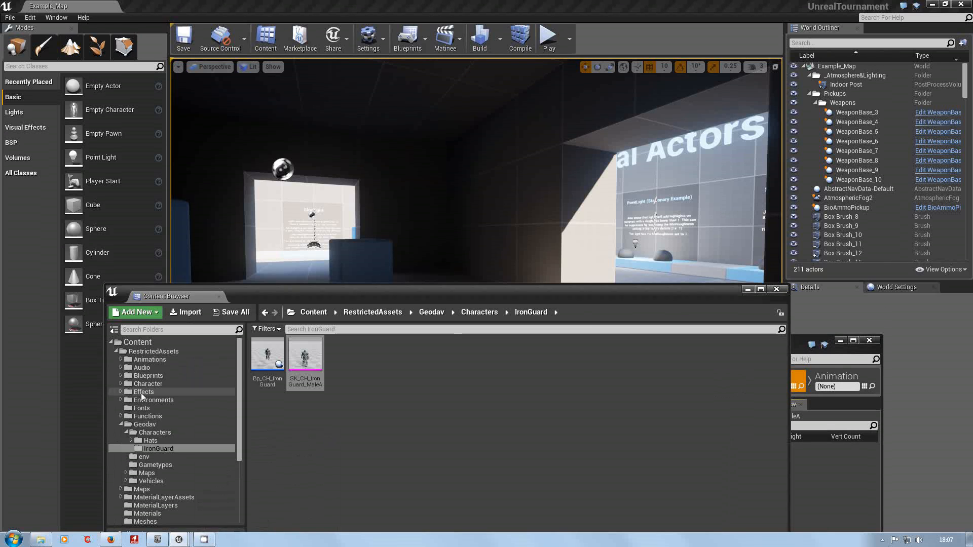
# Open the UT4_Base mesh from the Character > Human > Male folder, examine its body shape, and close its editor.
pyautogui.click(121, 383)
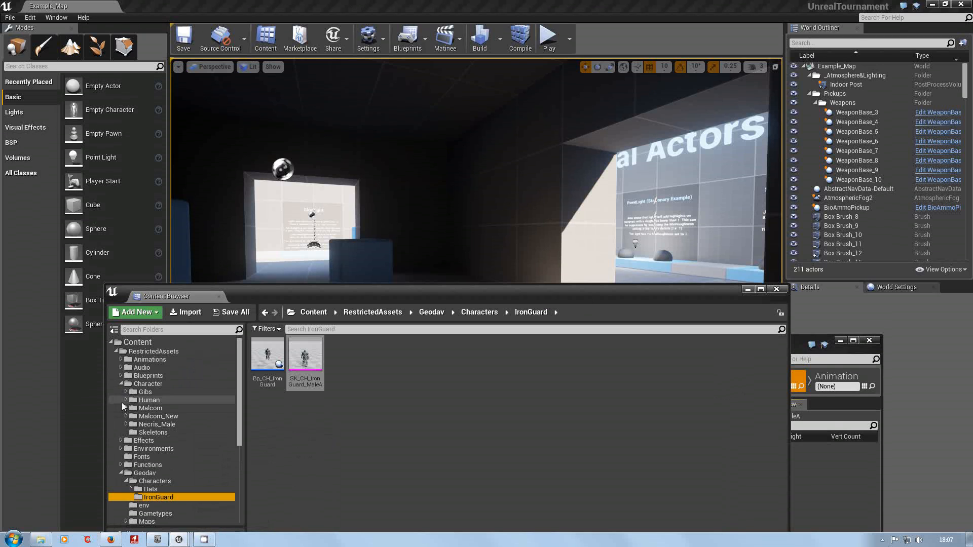
pyautogui.click(126, 399)
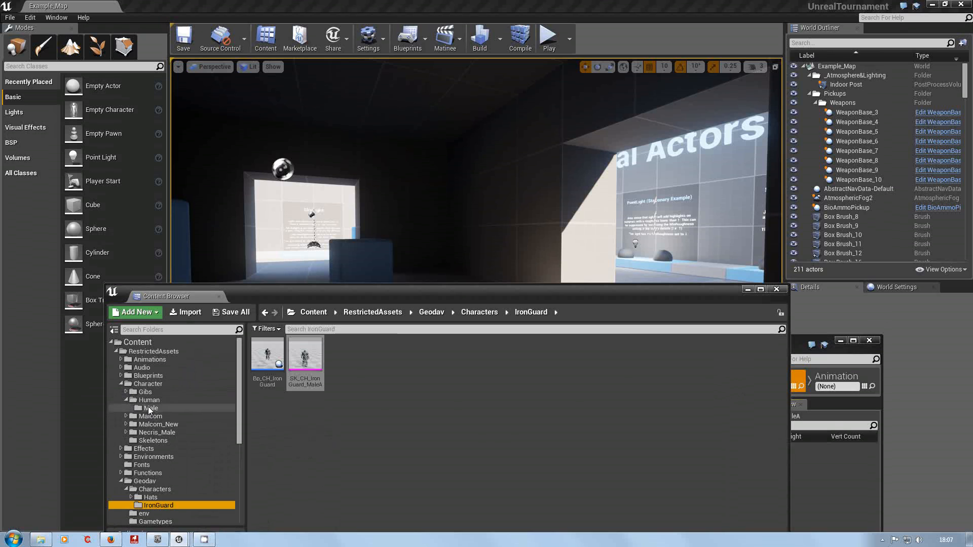
pyautogui.click(148, 408)
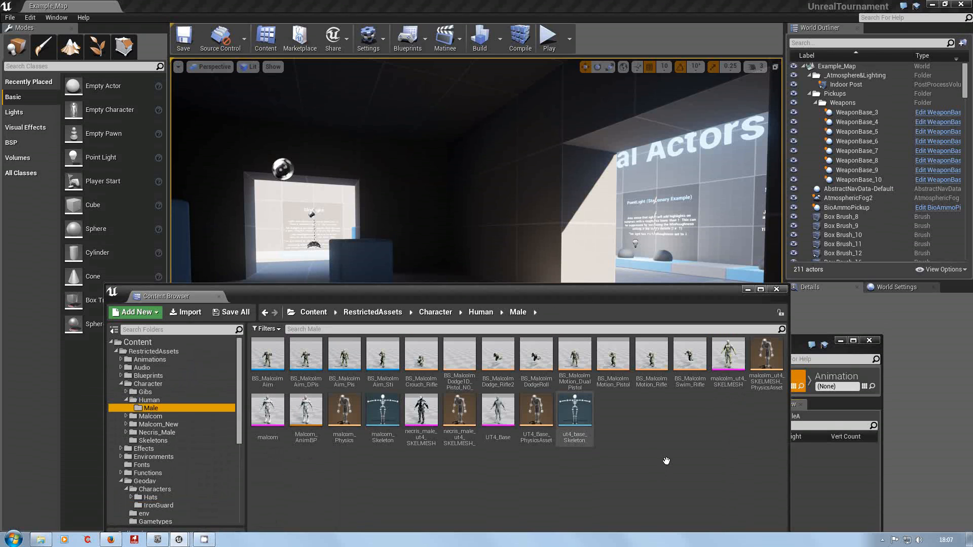
pyautogui.doubleClick(498, 411)
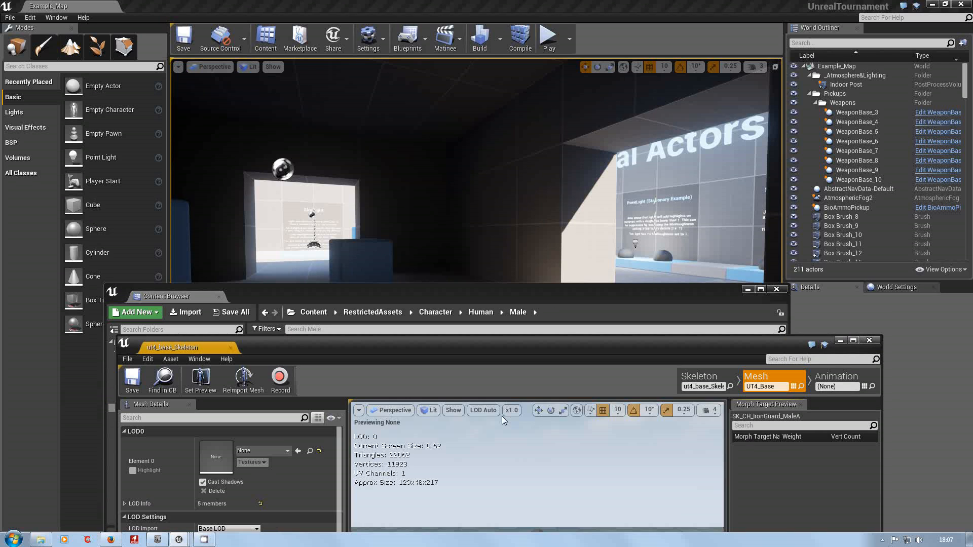
pyautogui.moveTo(580, 347); pyautogui.dragTo(576, 95)
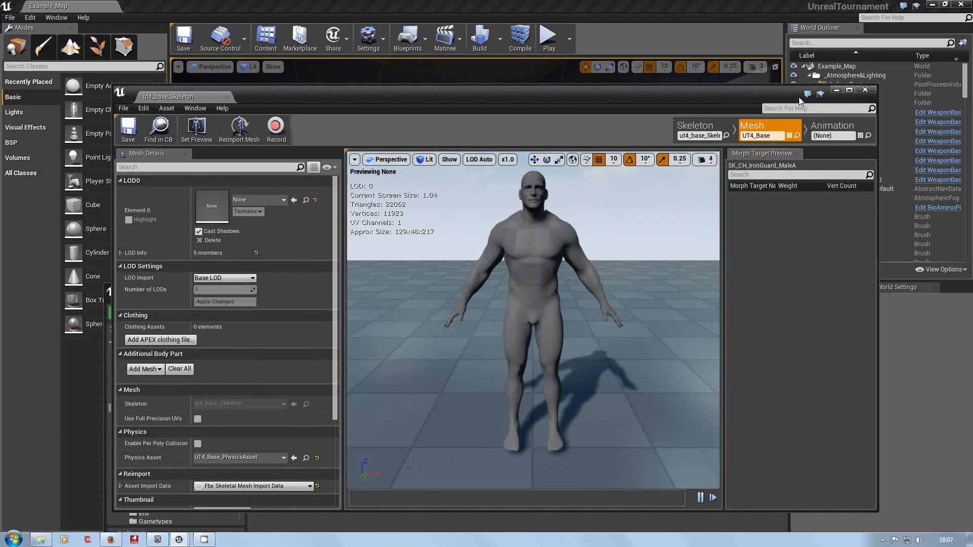
pyautogui.moveTo(464, 95); pyautogui.dragTo(459, 349)
pyautogui.click(858, 342)
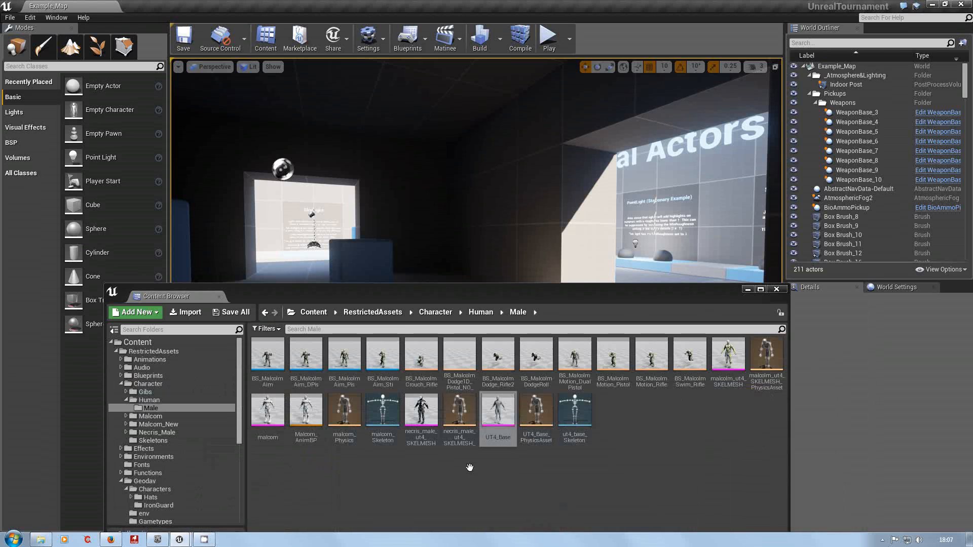
# Look through the asset actions available for the UT4_Base mesh and dismiss them.
pyautogui.rightClick(496, 408)
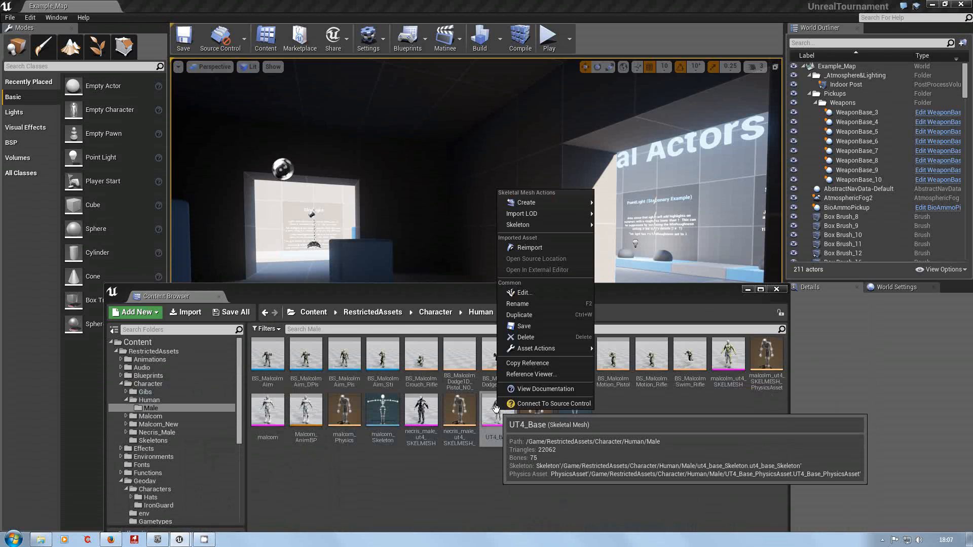
pyautogui.moveTo(543, 355)
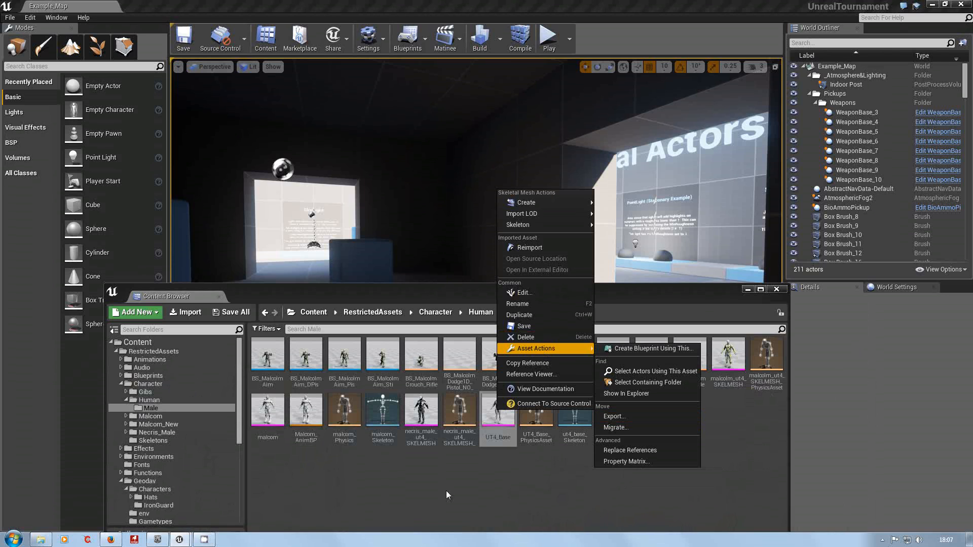
pyautogui.click(434, 474)
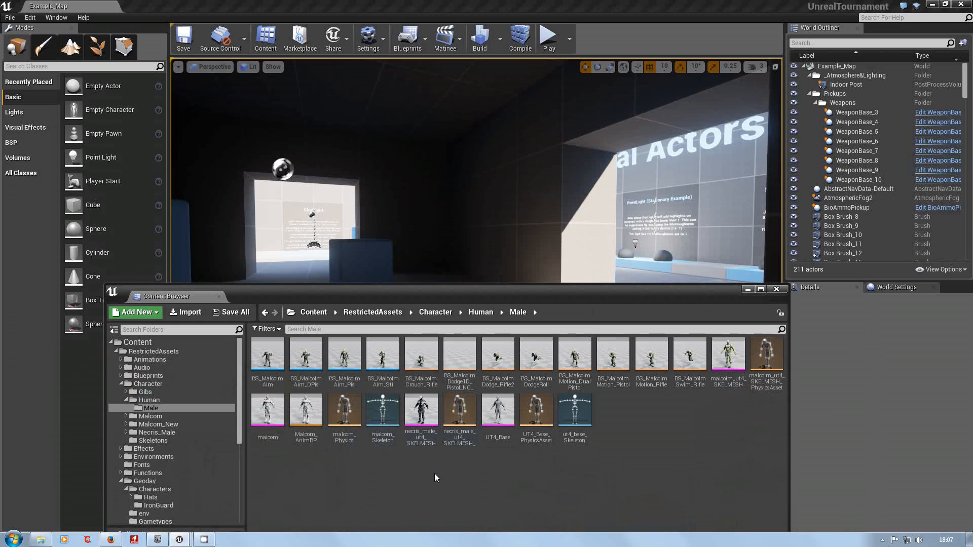
# Open the malcolm_ut4_SKELMESH mesh and examine the full bone hierarchy of its skeleton.
pyautogui.moveTo(419, 439)
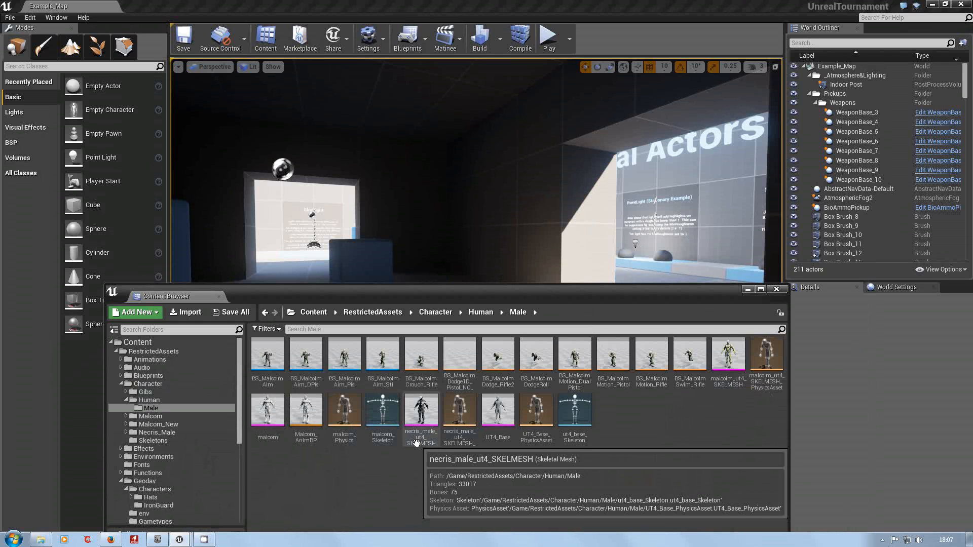
pyautogui.doubleClick(731, 359)
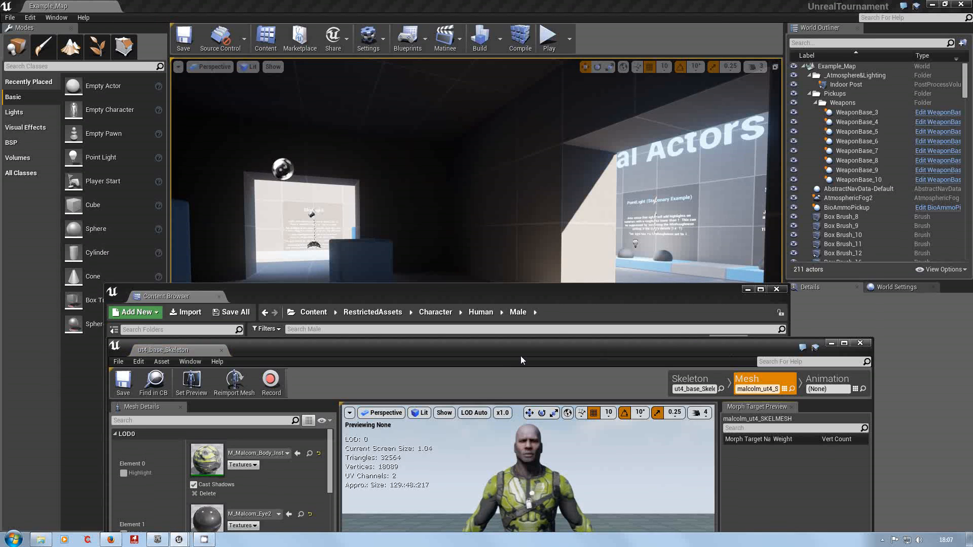
pyautogui.moveTo(520, 356); pyautogui.dragTo(518, 138)
pyautogui.moveTo(521, 384)
pyautogui.mouseDown()
pyautogui.moveTo(528, 378)
pyautogui.moveTo(511, 387)
pyautogui.moveTo(515, 378)
pyautogui.moveTo(519, 394)
pyautogui.mouseUp()
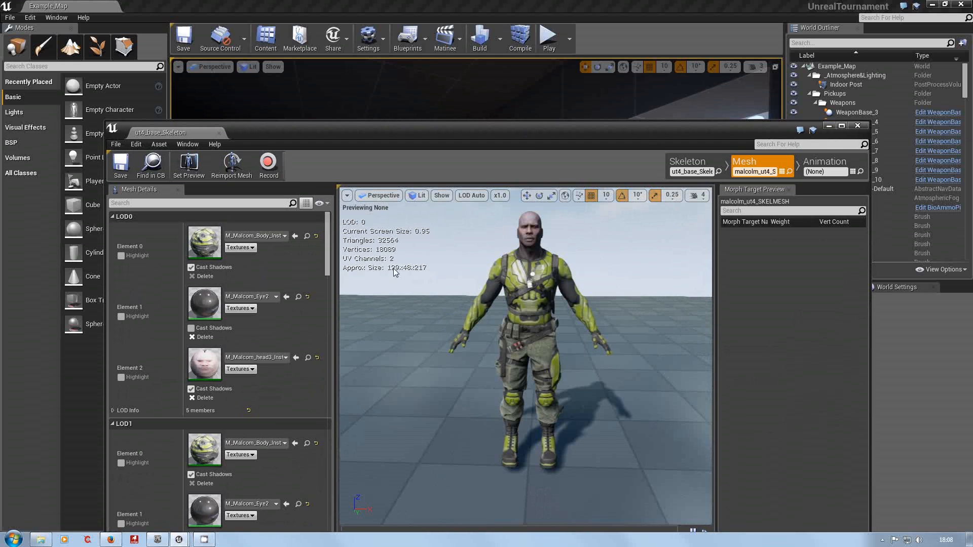
pyautogui.click(698, 159)
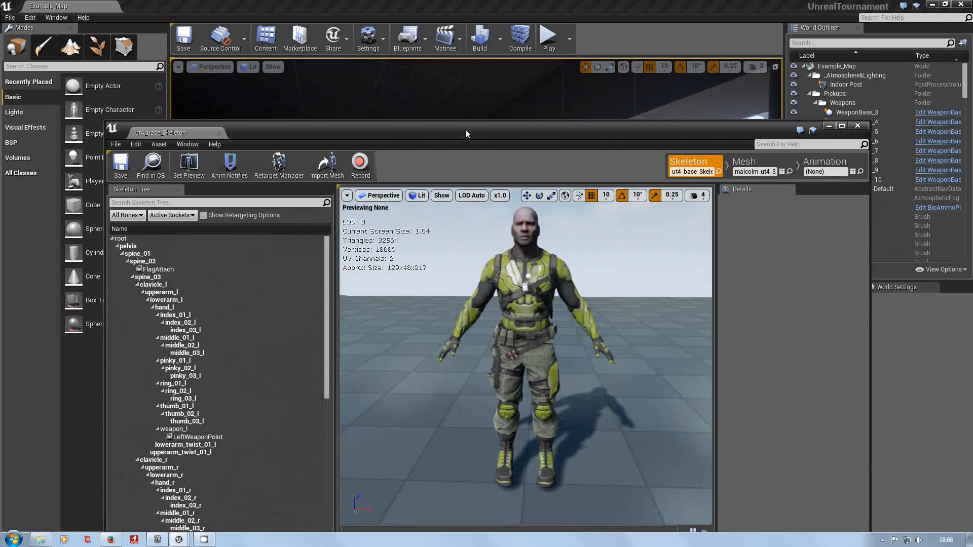
pyautogui.moveTo(465, 129); pyautogui.dragTo(462, 62)
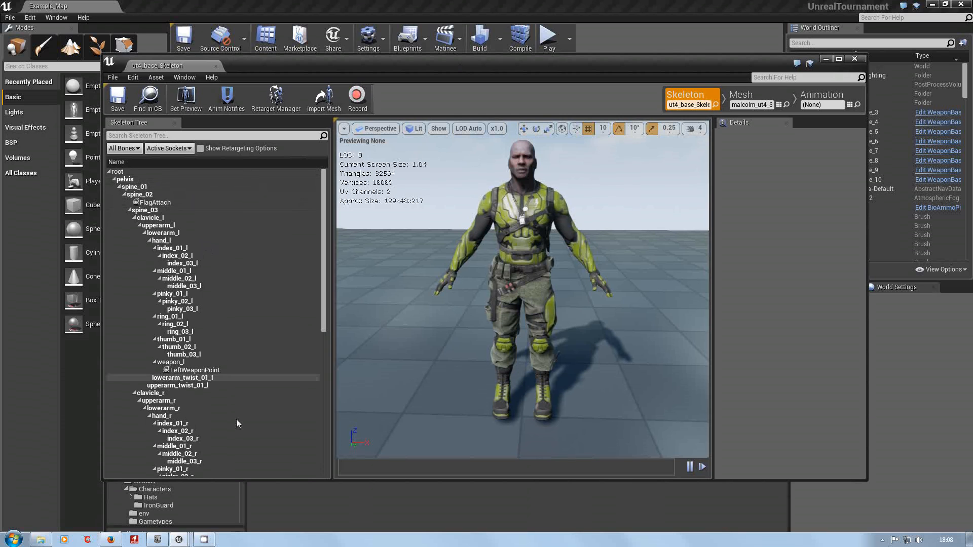
pyautogui.moveTo(326, 284); pyautogui.dragTo(332, 436)
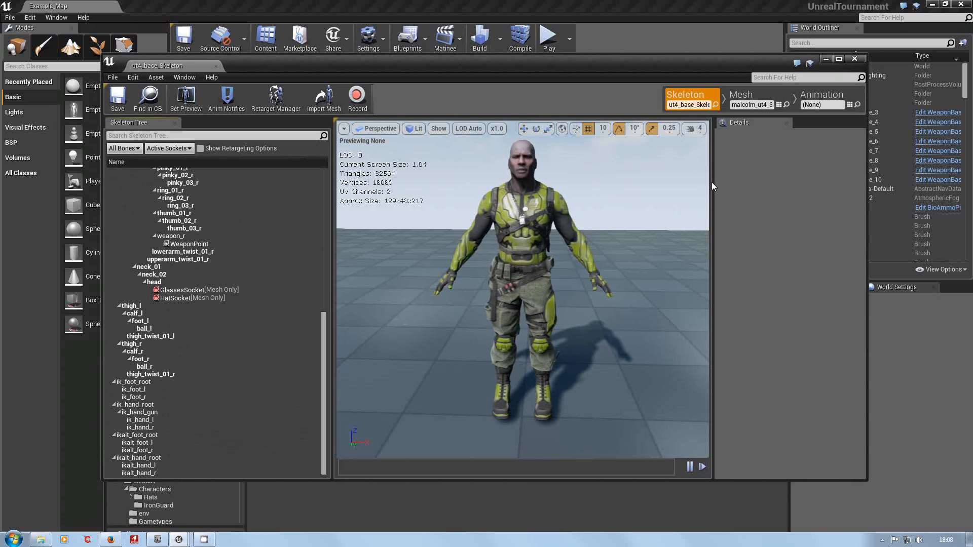
# Look over the animation assets that use the ut4_base_Skeleton and close the mesh editor.
pyautogui.click(822, 92)
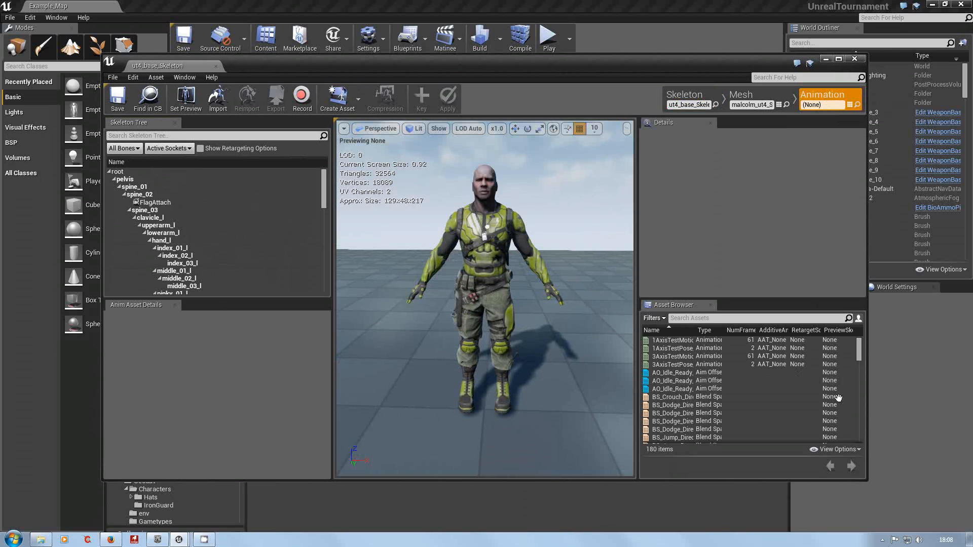
pyautogui.moveTo(859, 354); pyautogui.dragTo(865, 315)
pyautogui.click(854, 58)
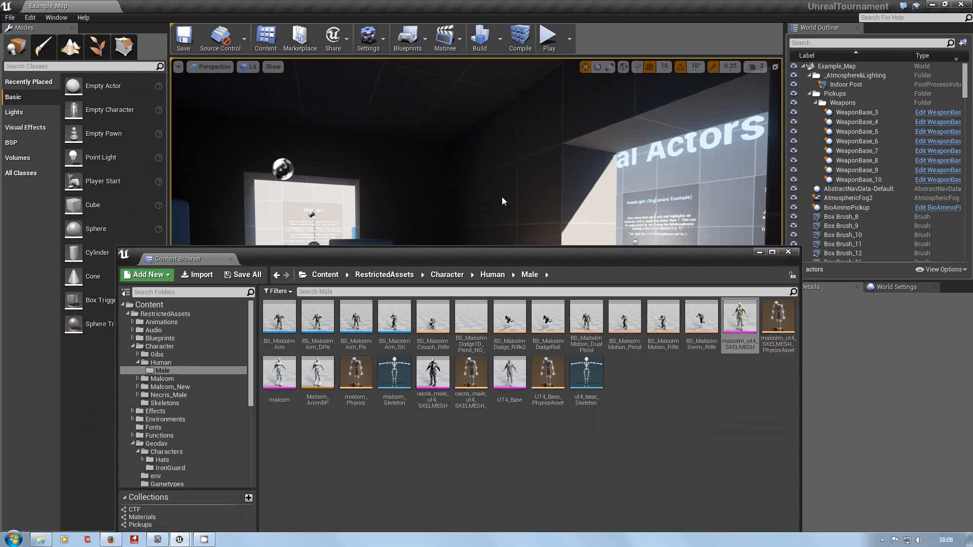
# Go to the IronGuard folder under Geodav > Characters in the Content Browser.
pyautogui.moveTo(502, 197); pyautogui.dragTo(478, 144)
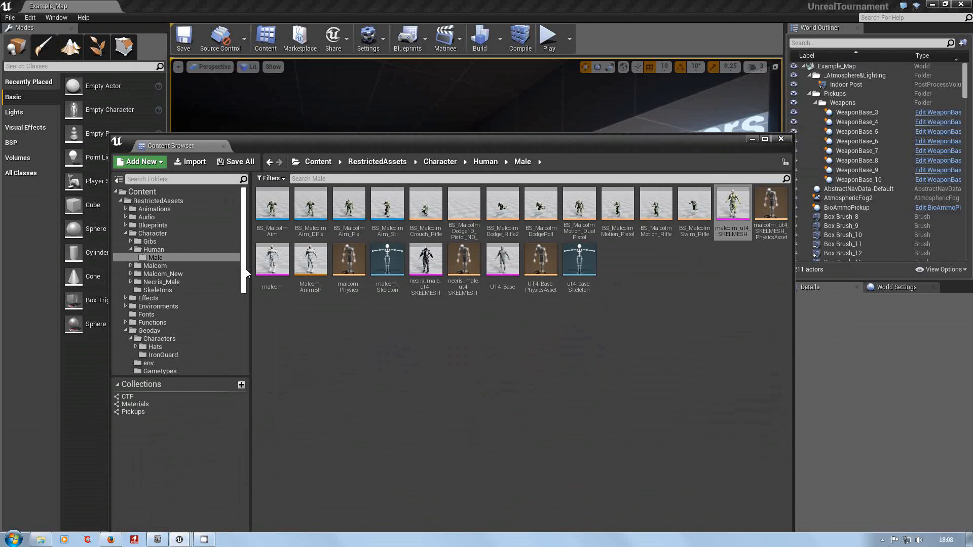
pyautogui.moveTo(245, 269); pyautogui.dragTo(245, 288)
pyautogui.scroll(2, 245, 292)
pyautogui.click(169, 338)
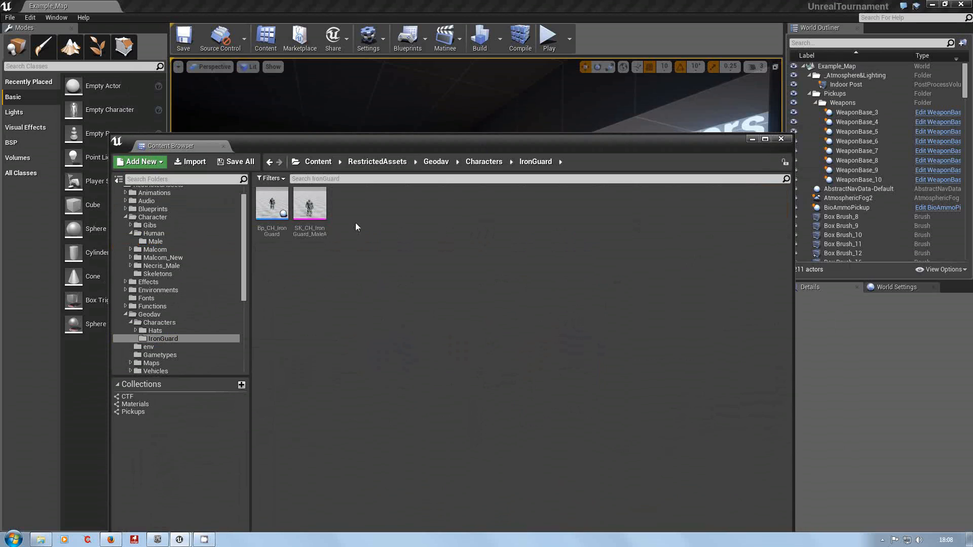
pyautogui.moveTo(272, 204)
# Create a Blueprint class in the IronGuard folder with Malcolm_New as parent class and name it ig-test.
pyautogui.rightClick(385, 213)
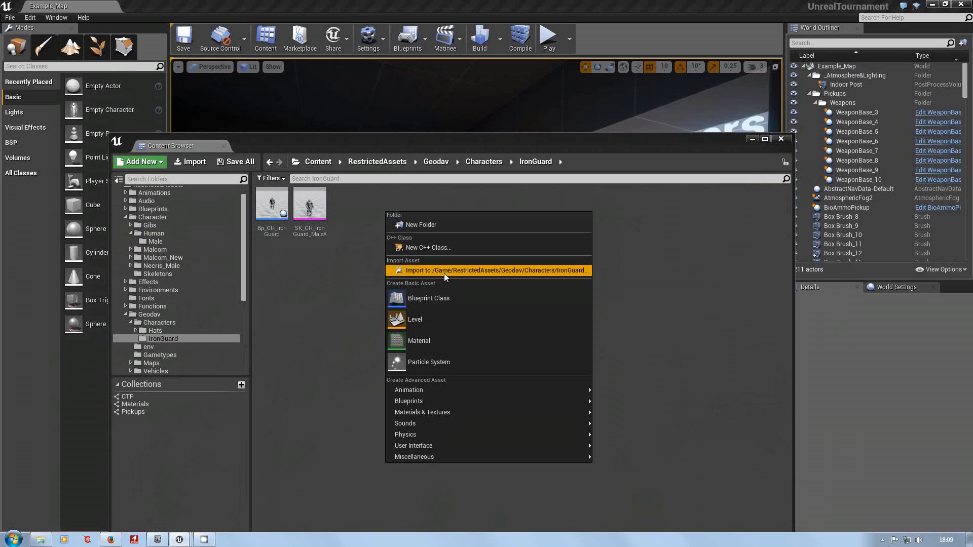
pyautogui.click(440, 247)
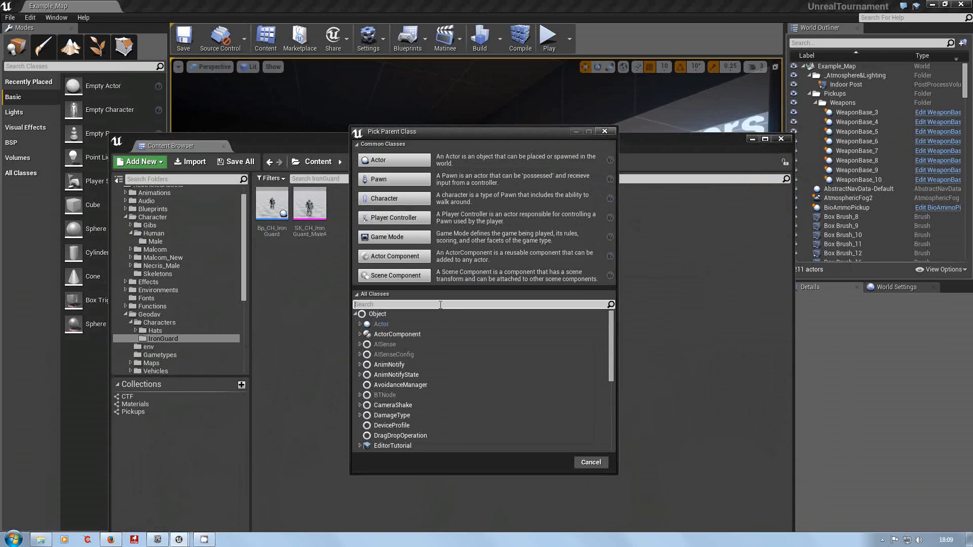
pyautogui.write('malco')
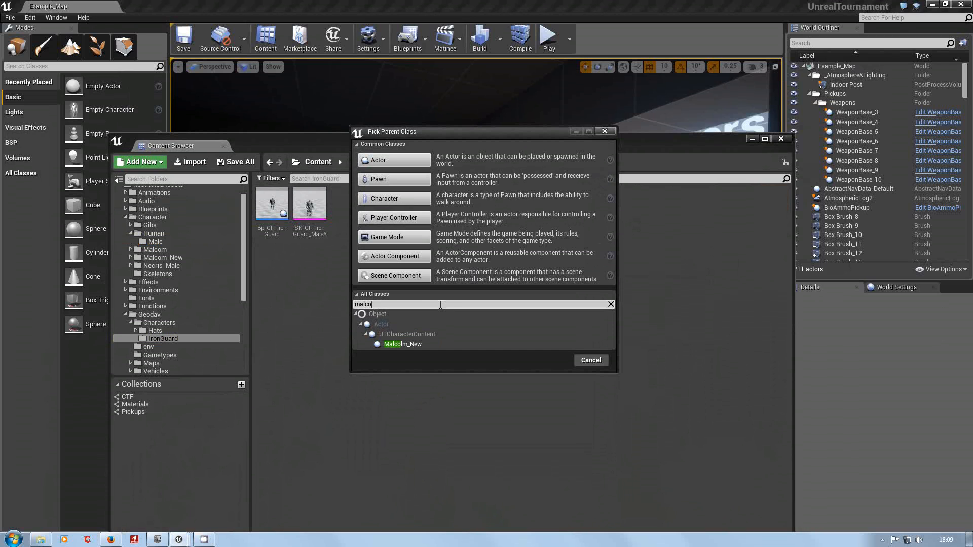
pyautogui.click(408, 343)
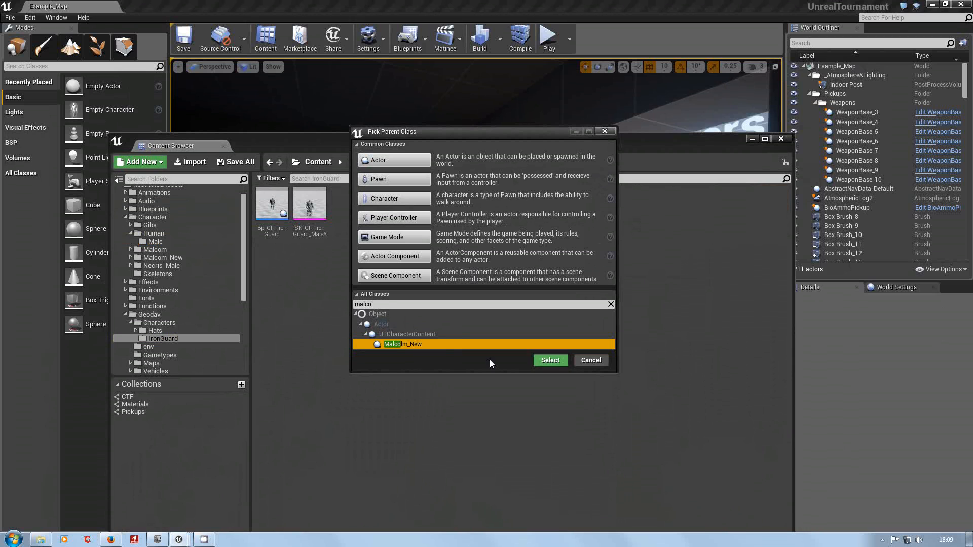
pyautogui.click(550, 360)
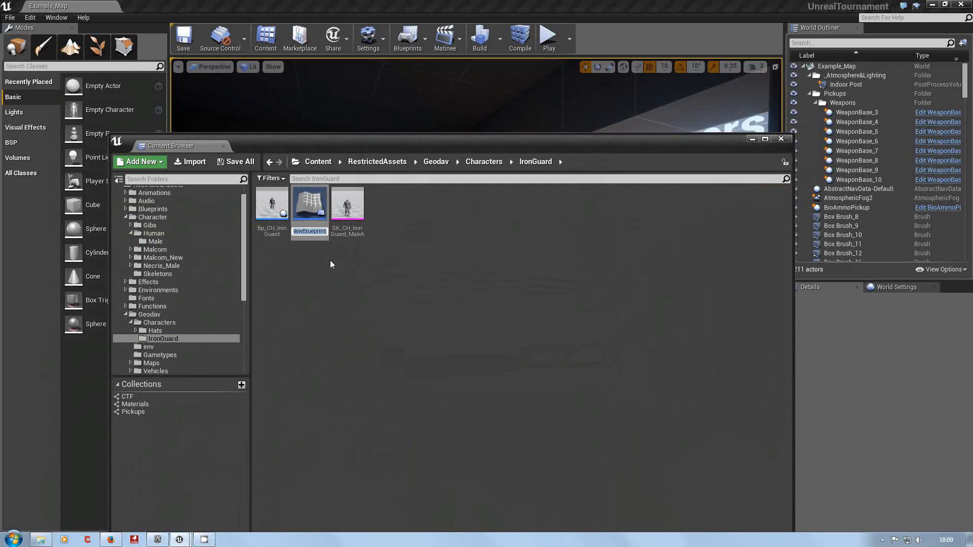
pyautogui.write('I')
pyautogui.press('Return')
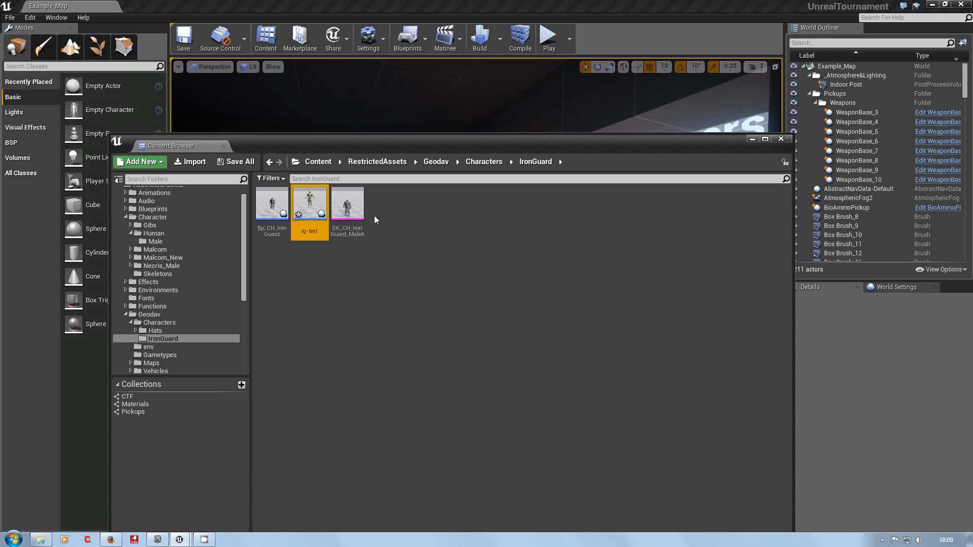
# Open the ig-test blueprint for editing and bring its character closer in the viewport.
pyautogui.doubleClick(306, 202)
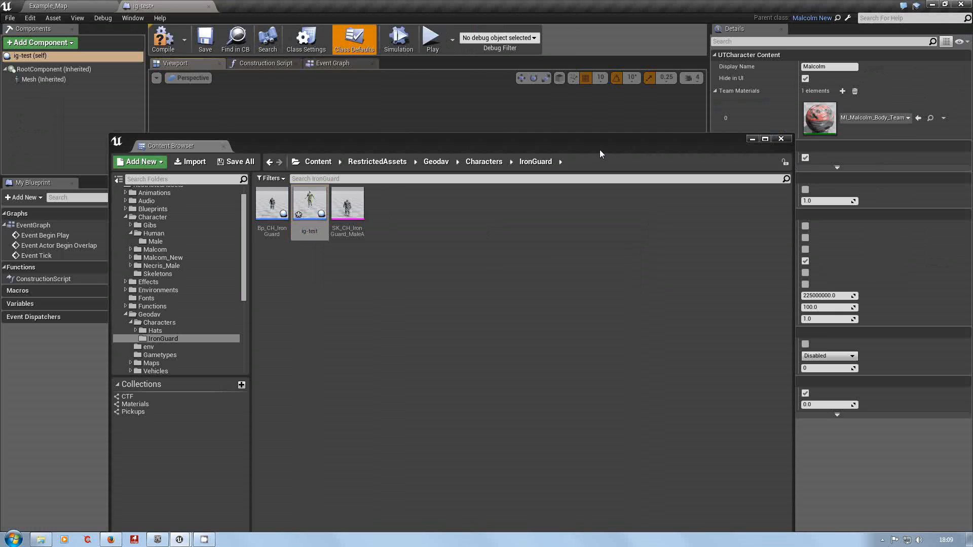
pyautogui.moveTo(600, 150); pyautogui.dragTo(602, 283)
pyautogui.moveTo(603, 324); pyautogui.dragTo(576, 520)
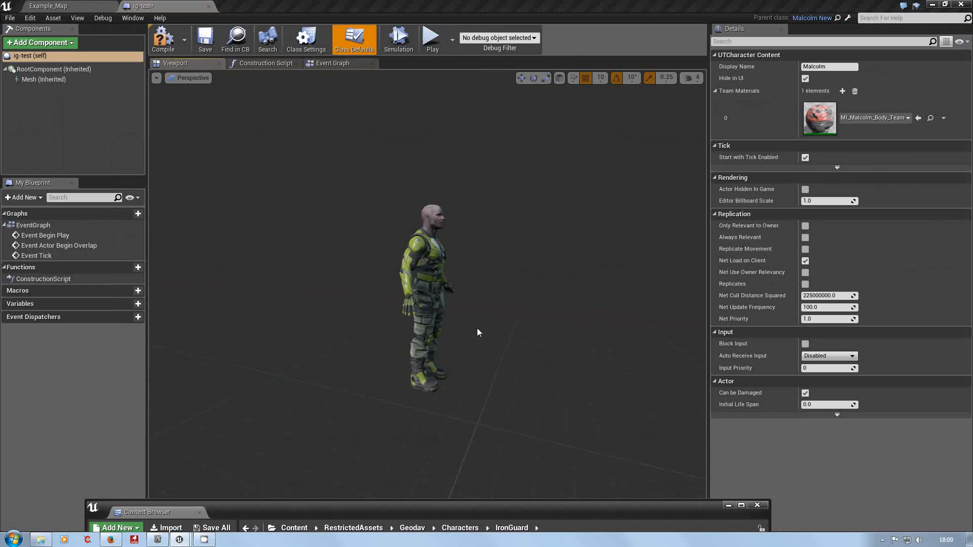
pyautogui.moveTo(476, 327); pyautogui.dragTo(527, 294)
pyautogui.moveTo(577, 424)
pyautogui.mouseDown()
pyautogui.moveTo(570, 375)
pyautogui.moveTo(547, 446)
pyautogui.moveTo(576, 424)
pyautogui.mouseUp()
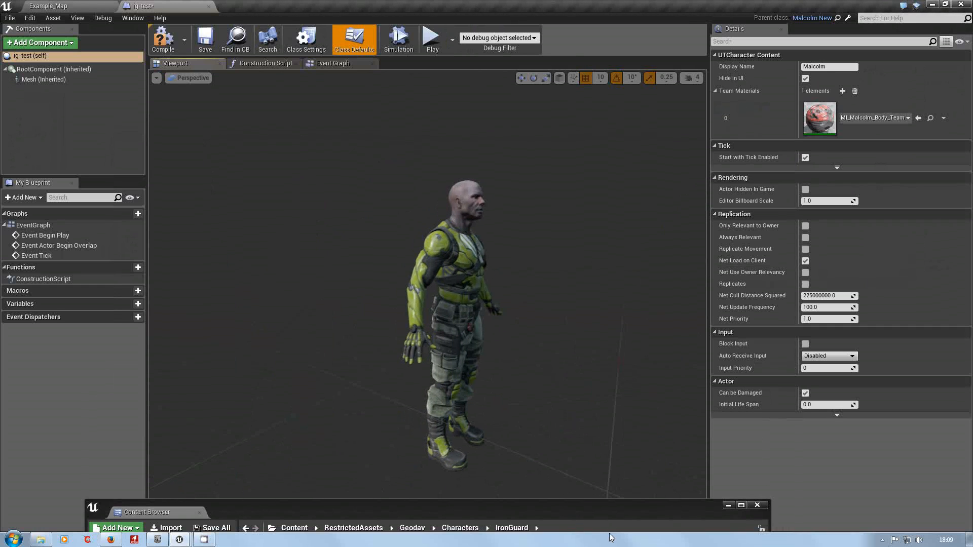
# Set the skeletal mesh of the blueprint's inherited Mesh component to SK_CH_IronGuard_MaleA.
pyautogui.moveTo(613, 506); pyautogui.dragTo(619, 409)
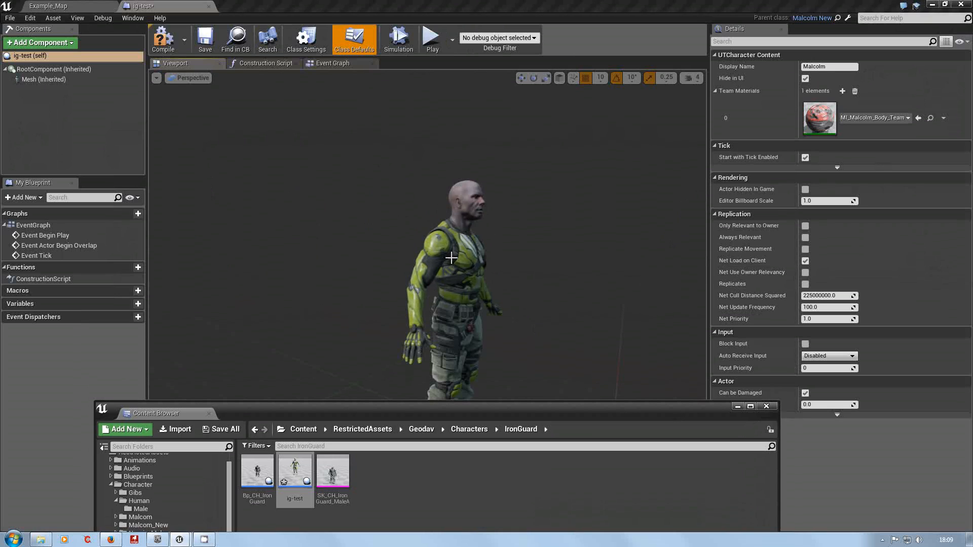
pyautogui.click(43, 80)
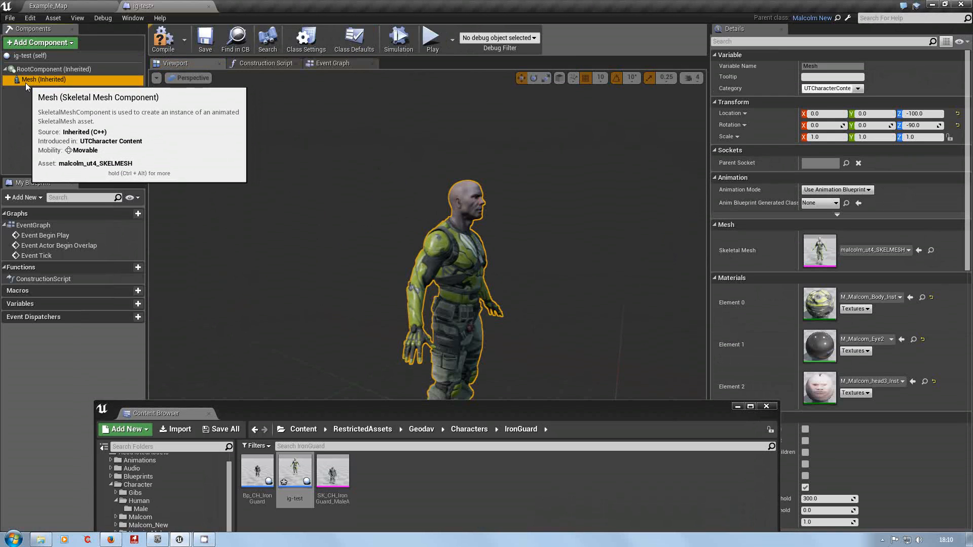
pyautogui.click(343, 475)
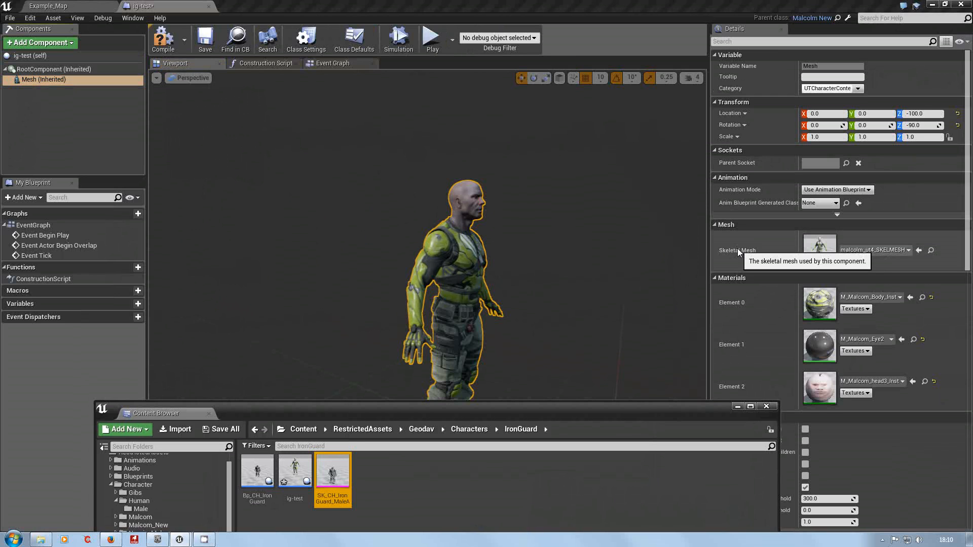
pyautogui.click(917, 250)
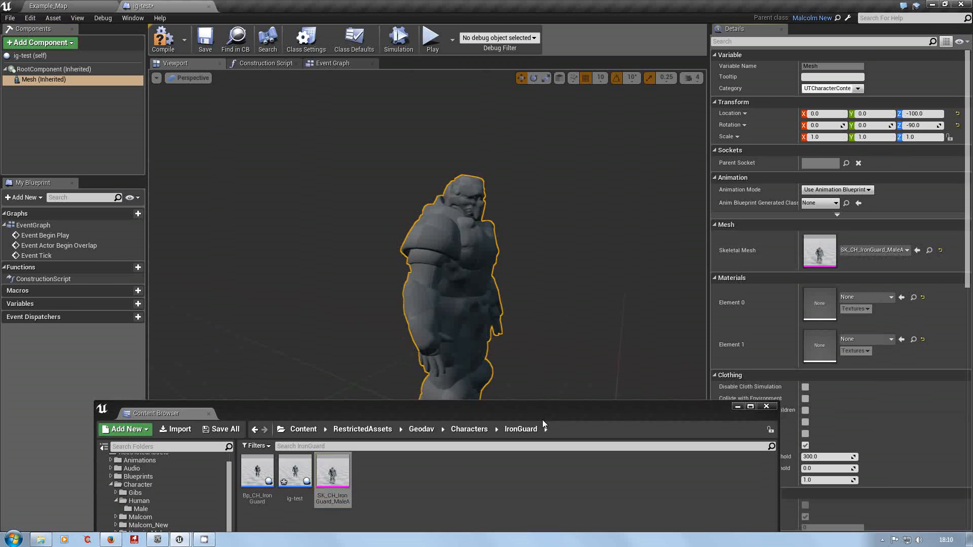
pyautogui.moveTo(548, 422); pyautogui.dragTo(549, 394)
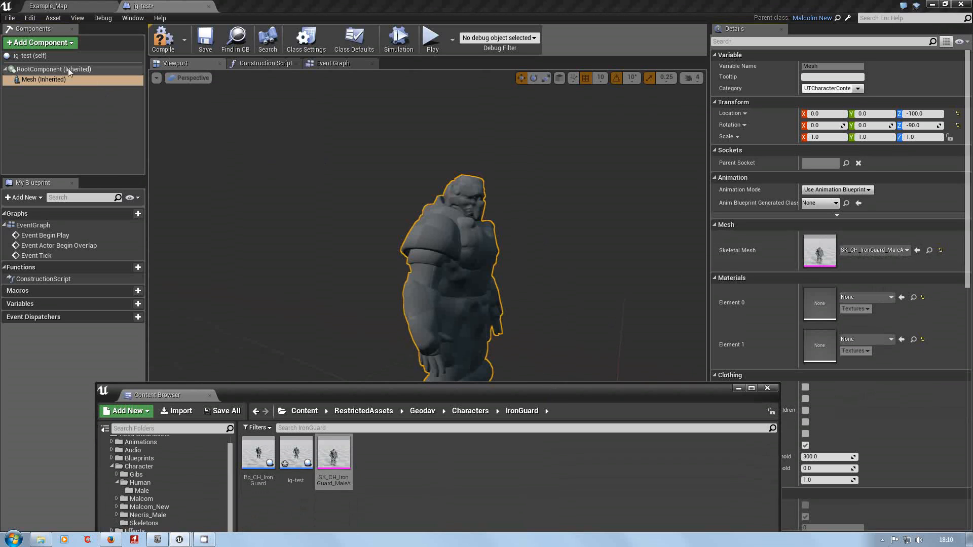
# Set the ig-test blueprint's Display Name to bod and turn off Hide in UI.
pyautogui.click(35, 56)
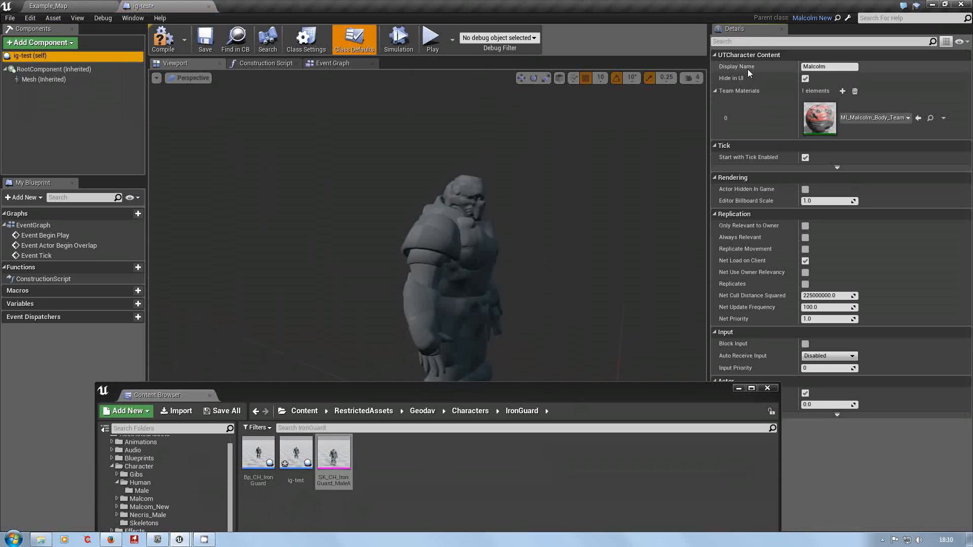
pyautogui.click(833, 66)
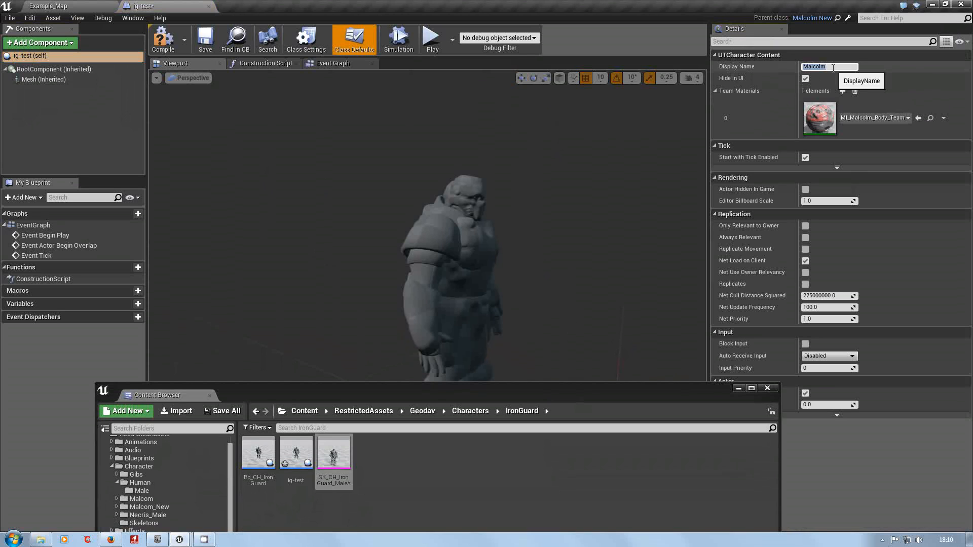
pyautogui.write('bod')
pyautogui.press('Return')
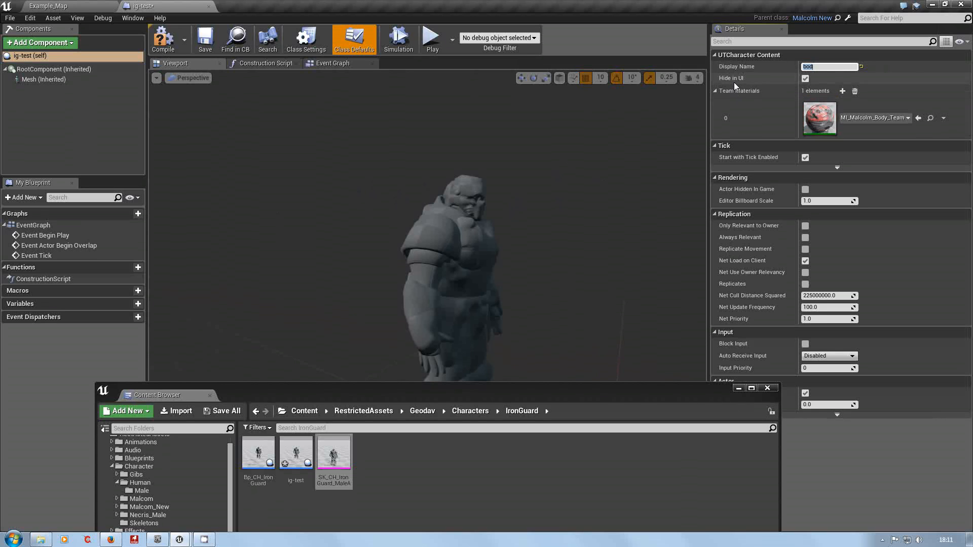
pyautogui.moveTo(740, 80)
pyautogui.click(805, 79)
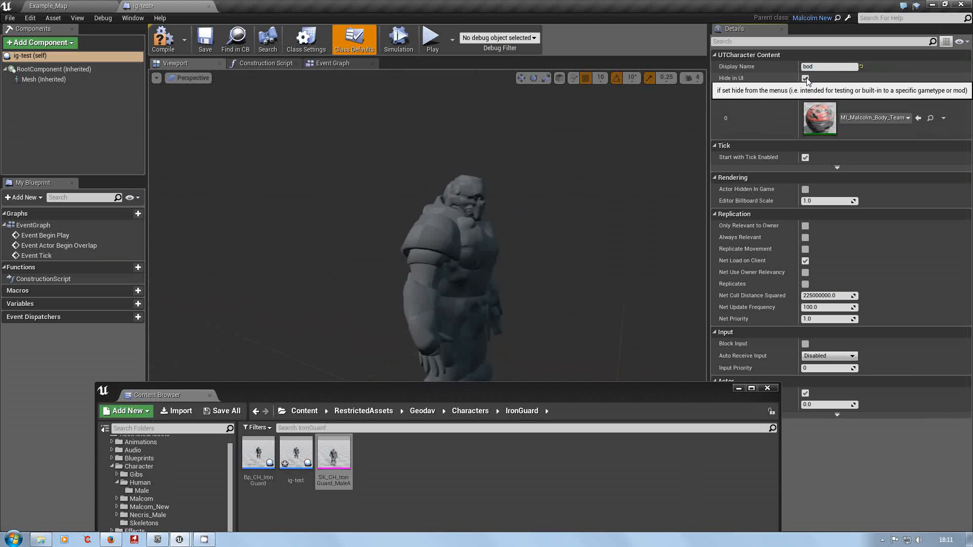
# Compile and save the ig-test blueprint, and close its editor.
pyautogui.click(162, 46)
pyautogui.click(206, 43)
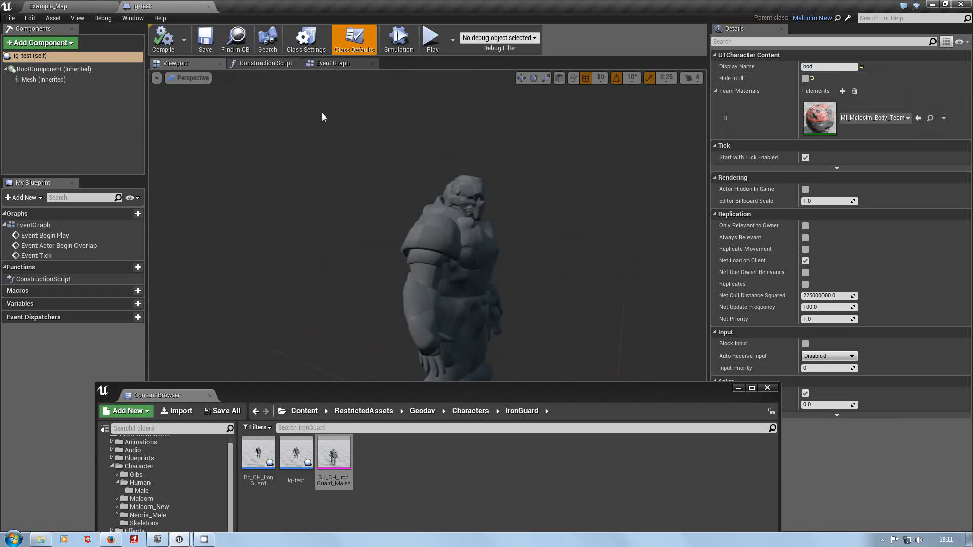
pyautogui.click(208, 5)
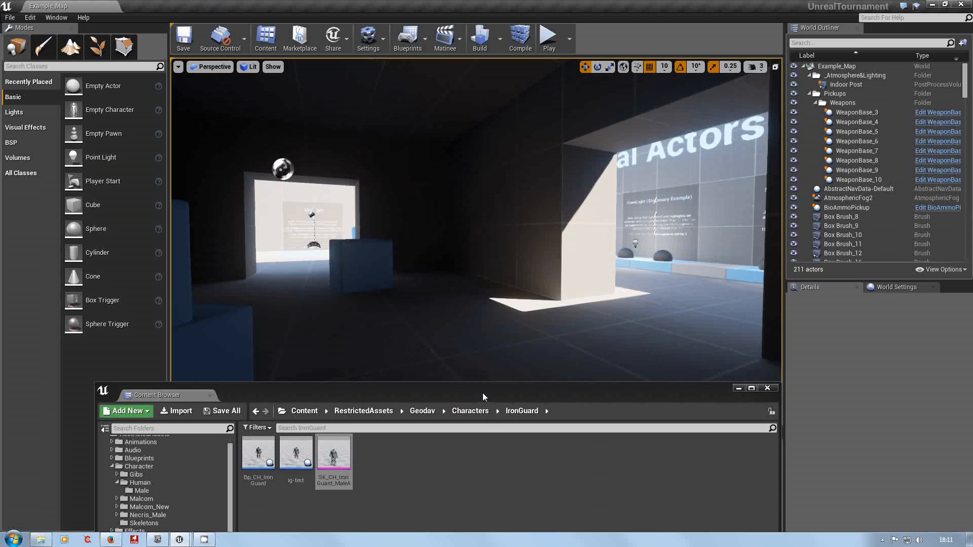
# Open the Bp_CH_IronGuard blueprint, examine its defaults and character model from several angles, and close it along with the Content Browser.
pyautogui.moveTo(482, 393); pyautogui.dragTo(473, 208)
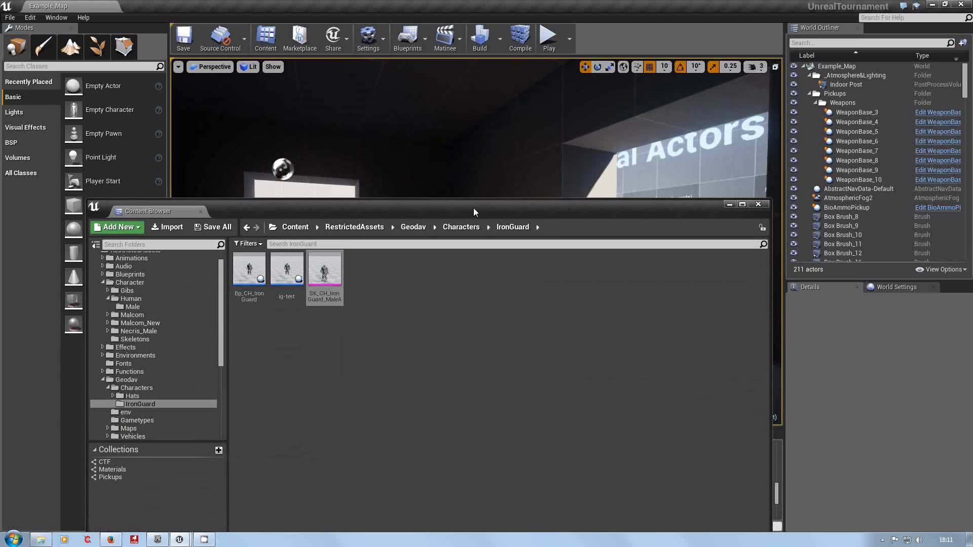
pyautogui.doubleClick(248, 269)
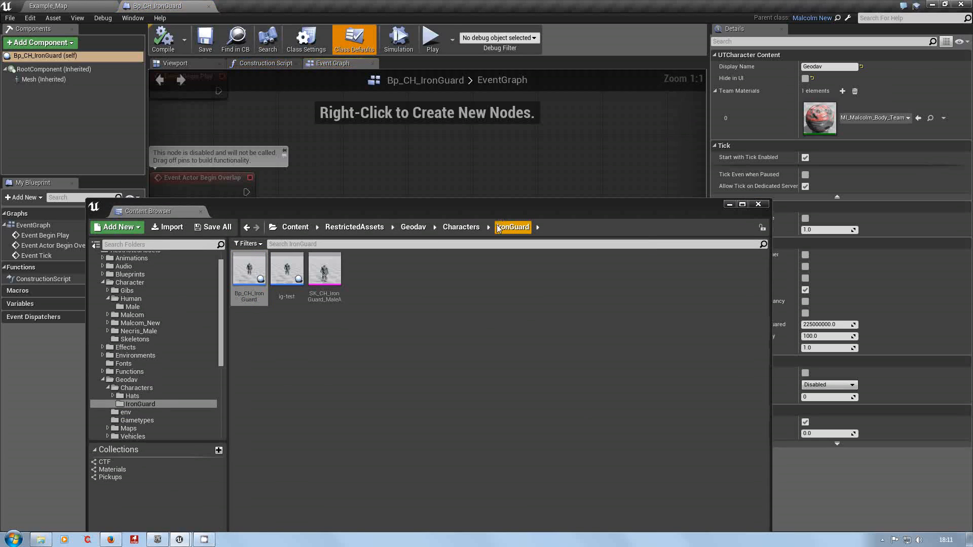
pyautogui.moveTo(498, 214); pyautogui.dragTo(509, 470)
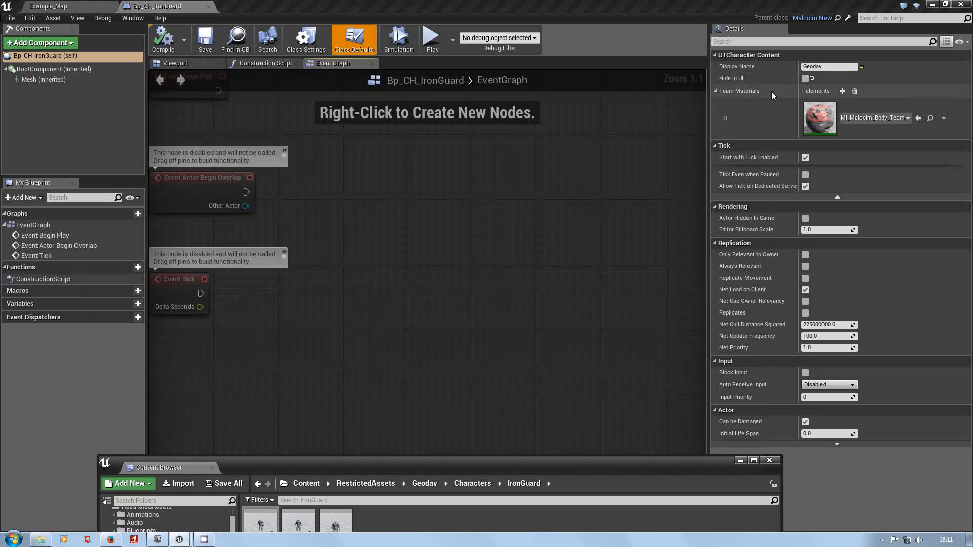
pyautogui.click(174, 63)
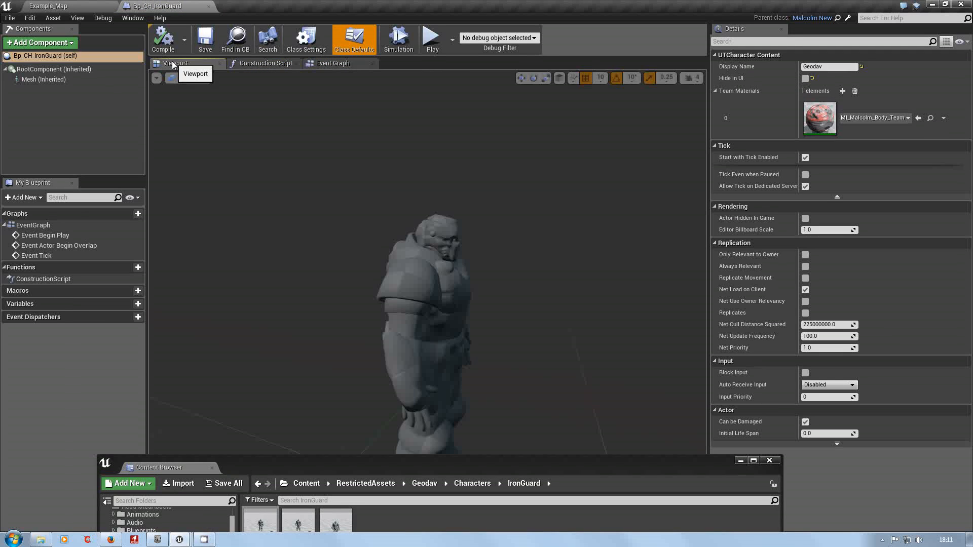
pyautogui.moveTo(385, 243); pyautogui.dragTo(413, 284, button='right')
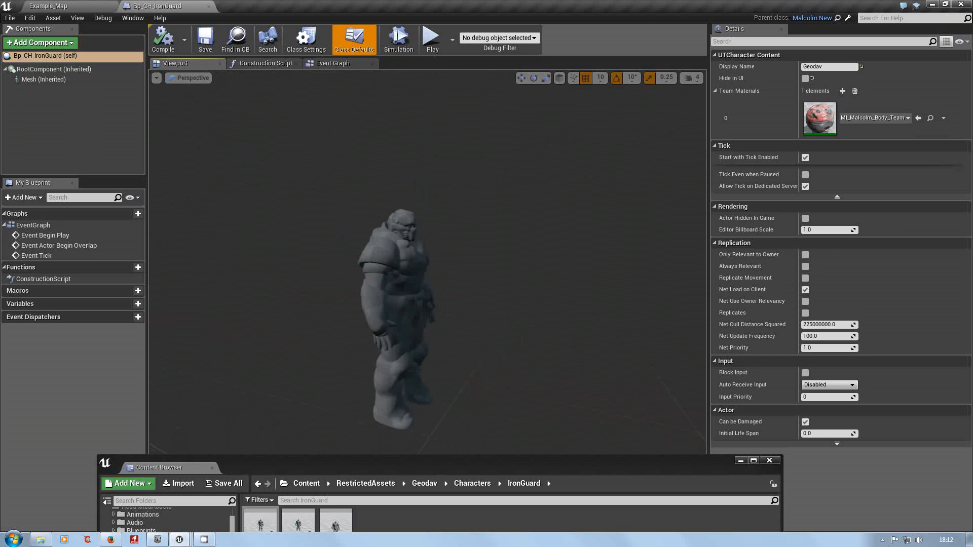
pyautogui.moveTo(413, 284)
pyautogui.mouseDown(button='right')
pyautogui.moveTo(410, 299)
pyautogui.moveTo(421, 290)
pyautogui.mouseUp(button='right')
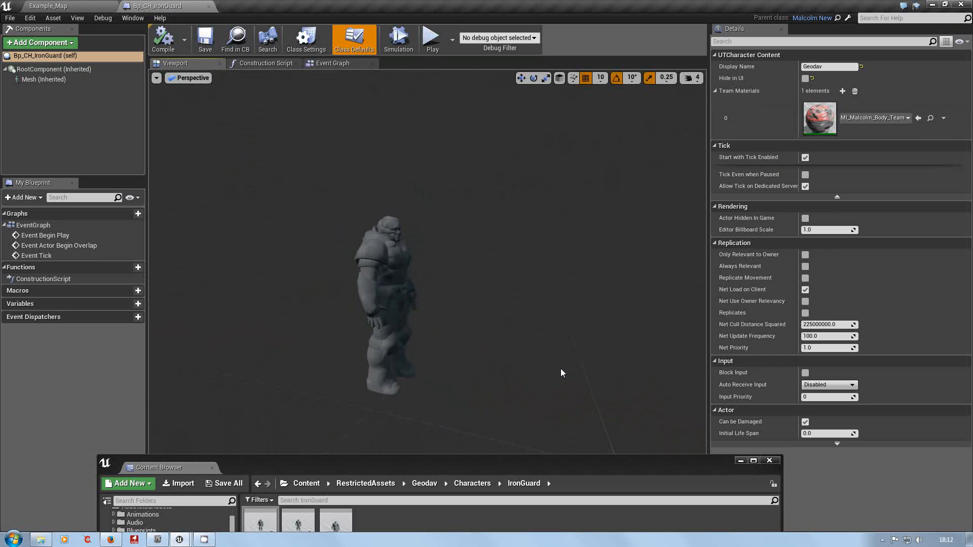
pyautogui.click(773, 462)
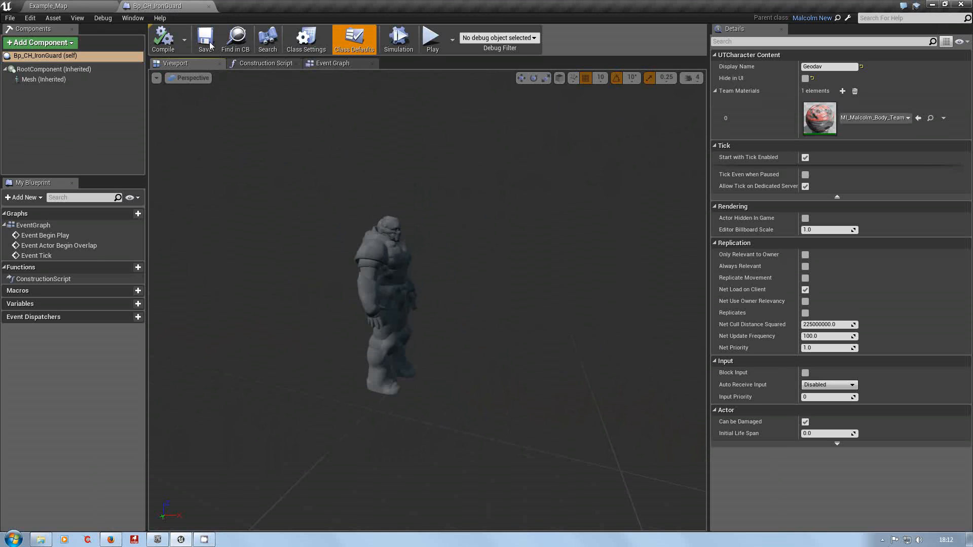
pyautogui.click(208, 6)
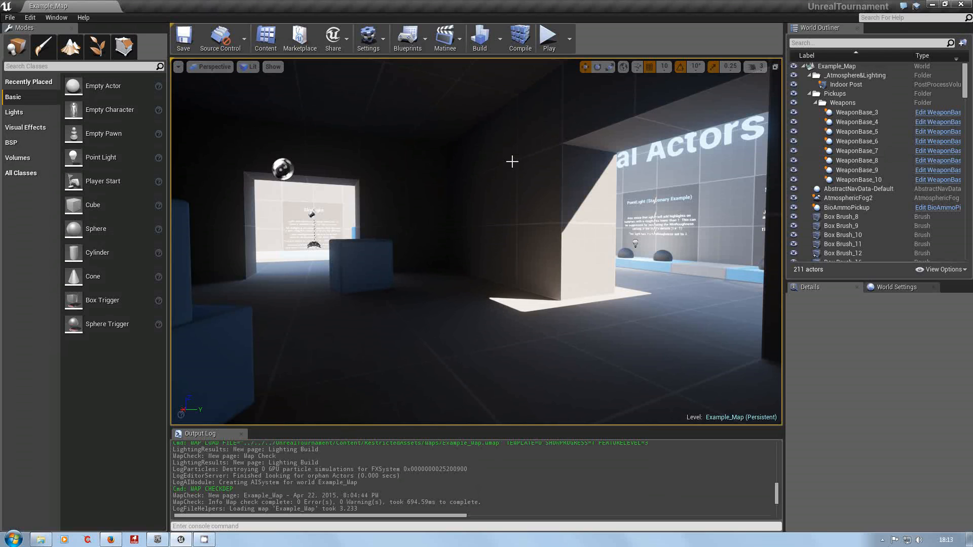
# View the character blueprints offered by Share A Character and close the list without choosing one.
pyautogui.click(347, 42)
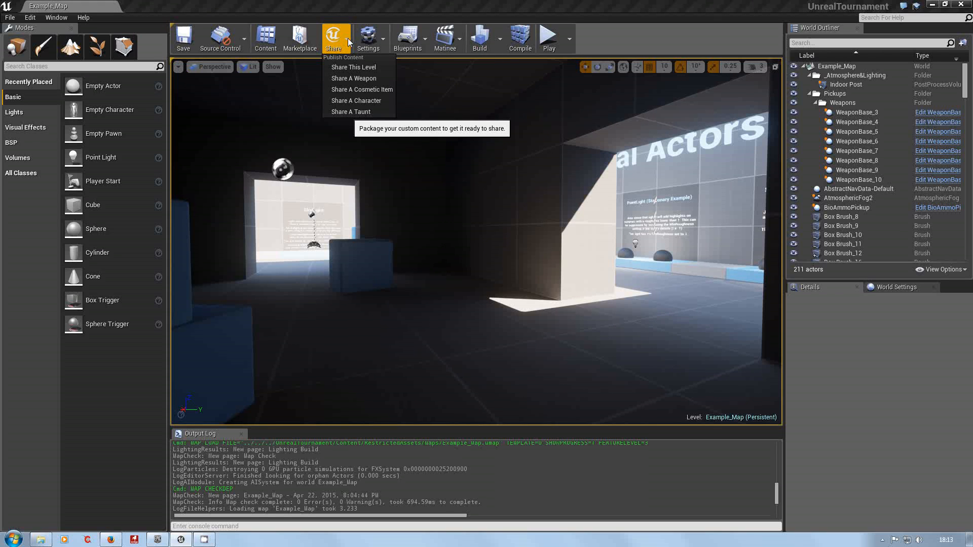
pyautogui.click(345, 101)
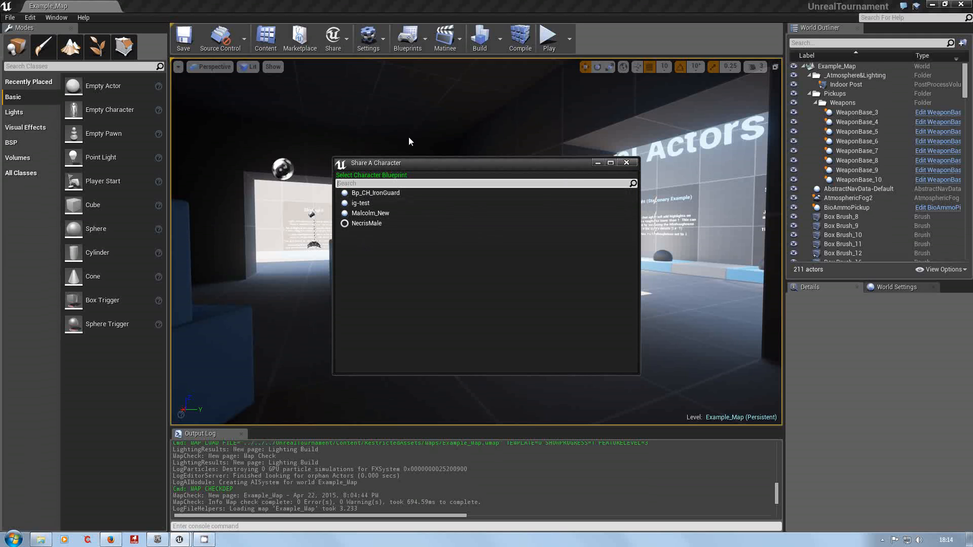
pyautogui.click(626, 163)
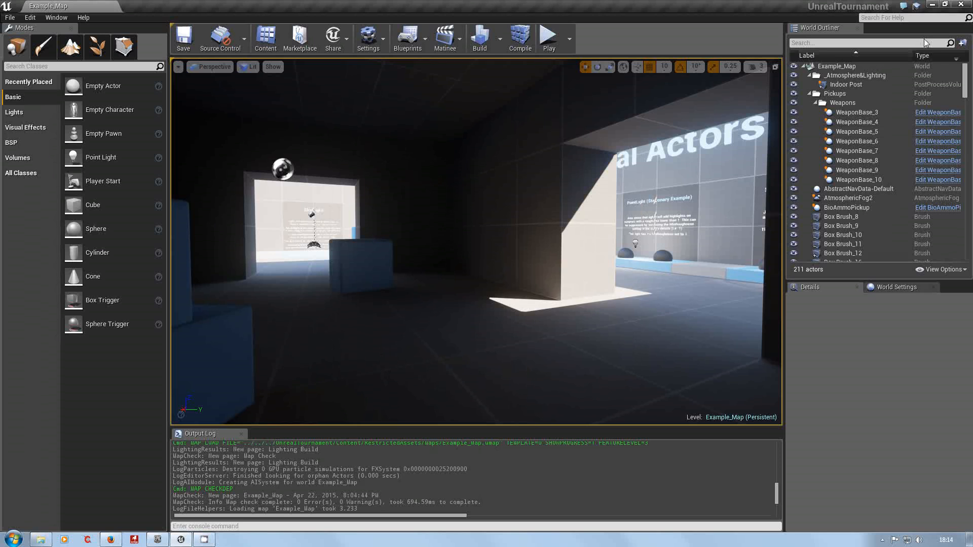
# Close the editor and, in Windows Explorer, go to the Paks folder under UnrealTournamentEditor's StagedBuilds > Bp_CH_IronGuard > WindowsNoEditor > UnrealTournament > Content.
pyautogui.click(960, 7)
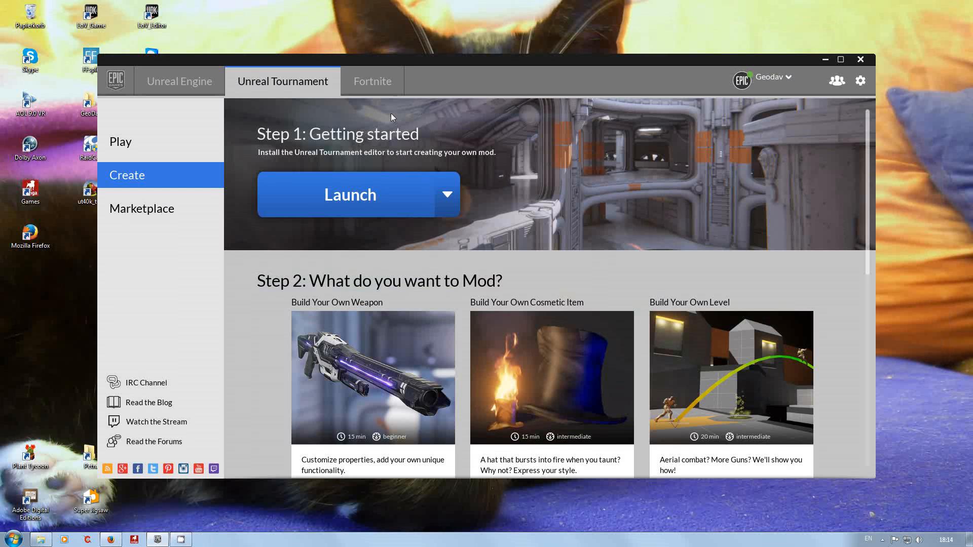
pyautogui.click(40, 540)
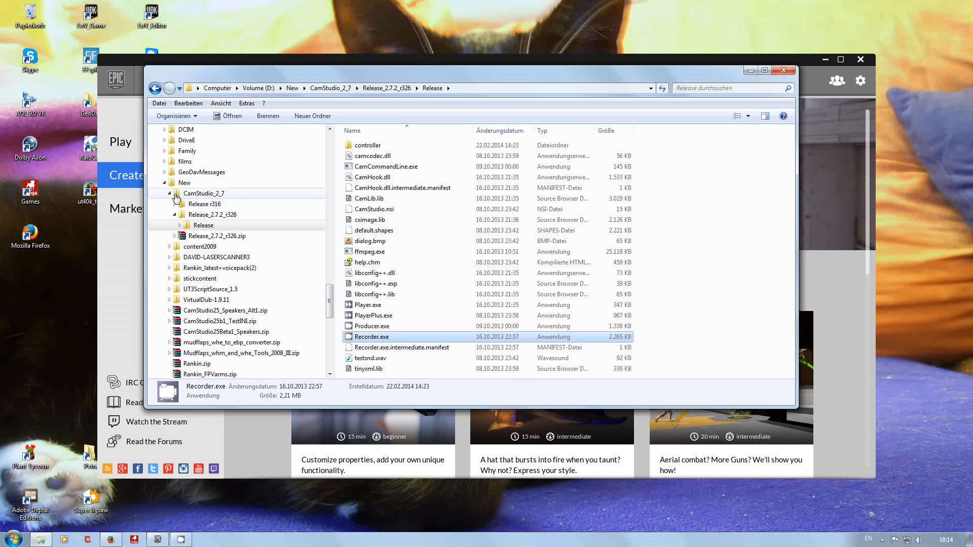
pyautogui.click(164, 183)
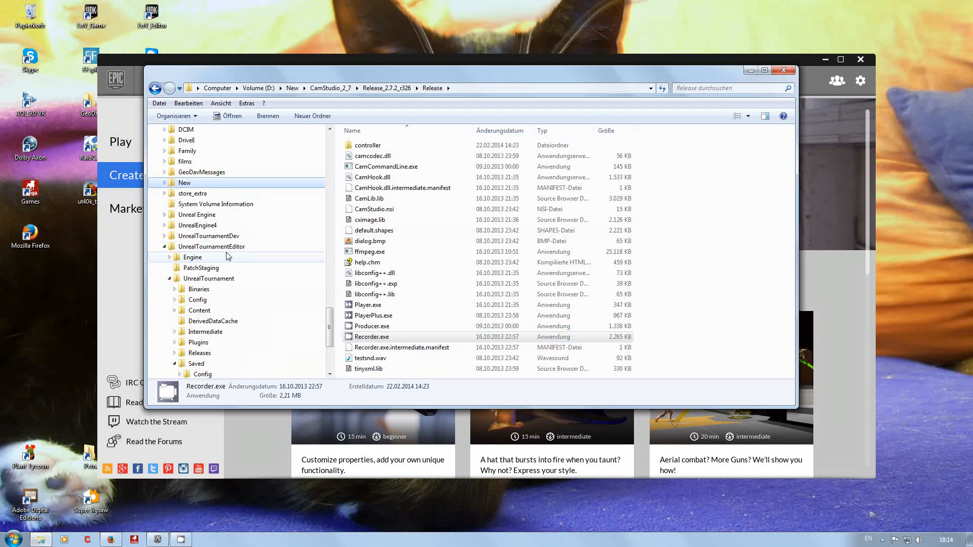
pyautogui.scroll(-4, 309, 329)
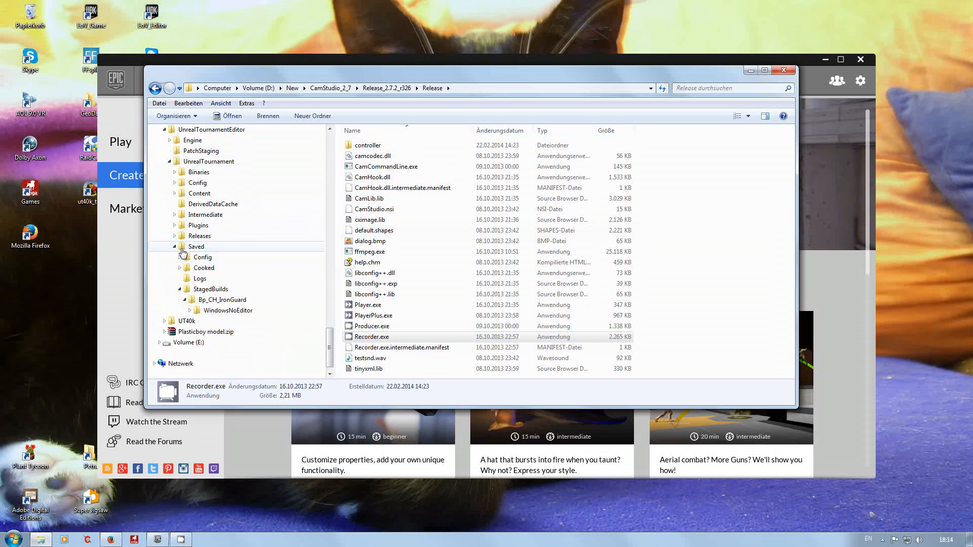
pyautogui.click(199, 300)
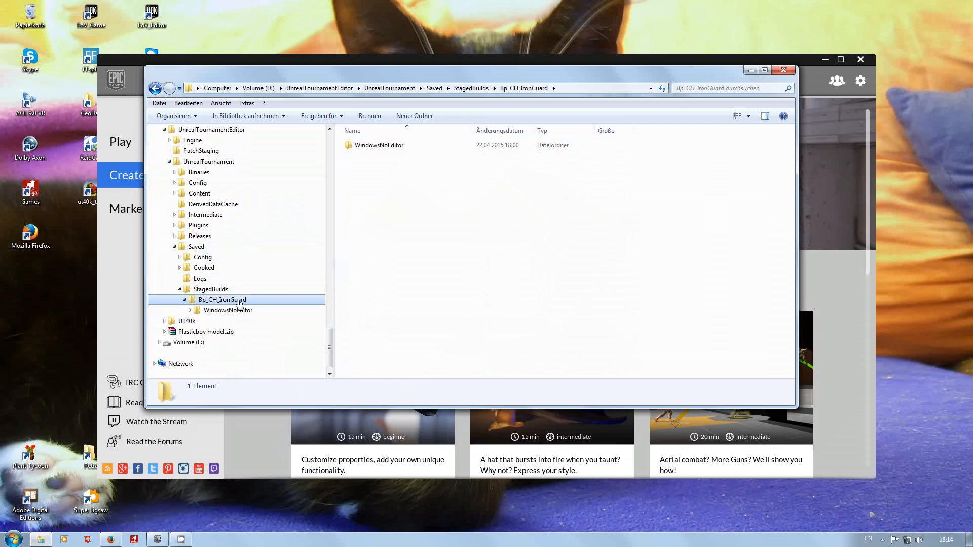
pyautogui.click(189, 310)
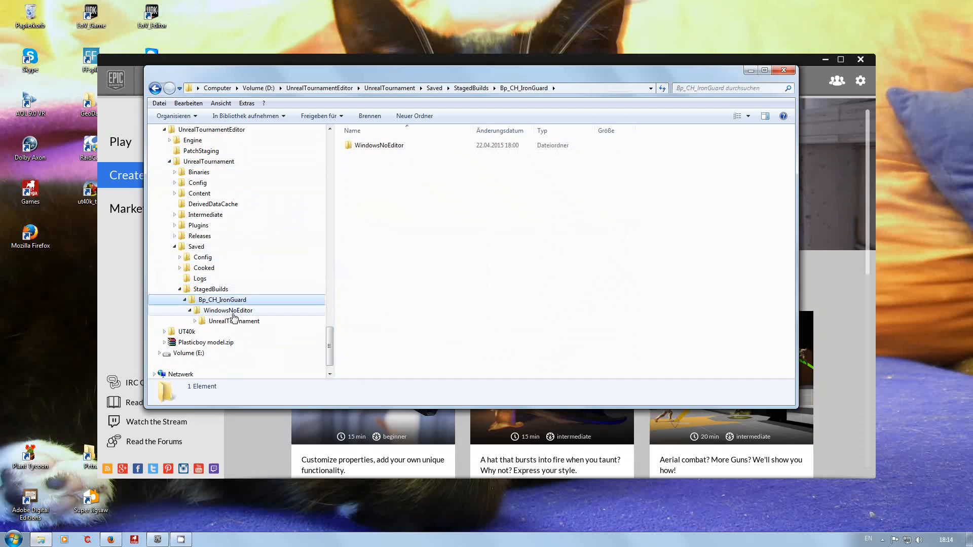
pyautogui.click(233, 313)
pyautogui.click(197, 322)
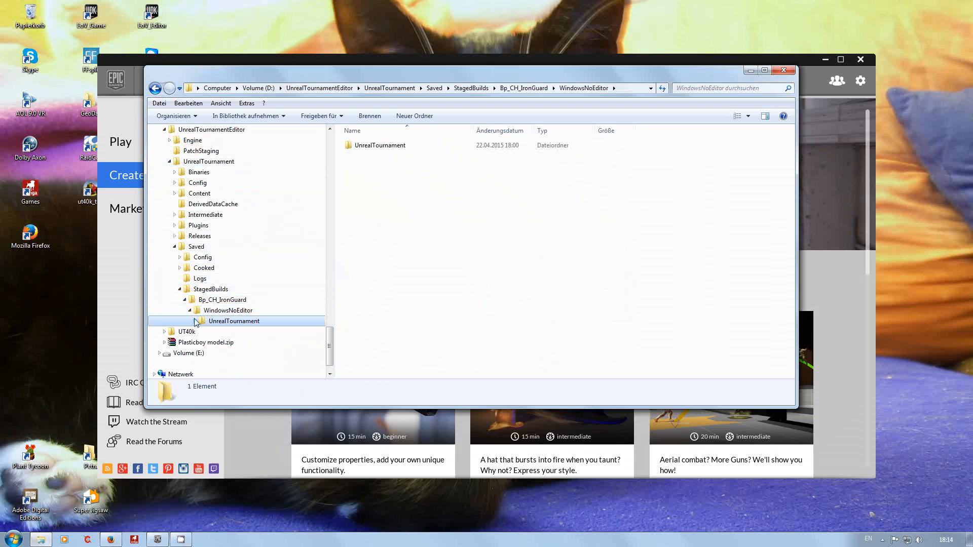
pyautogui.click(195, 321)
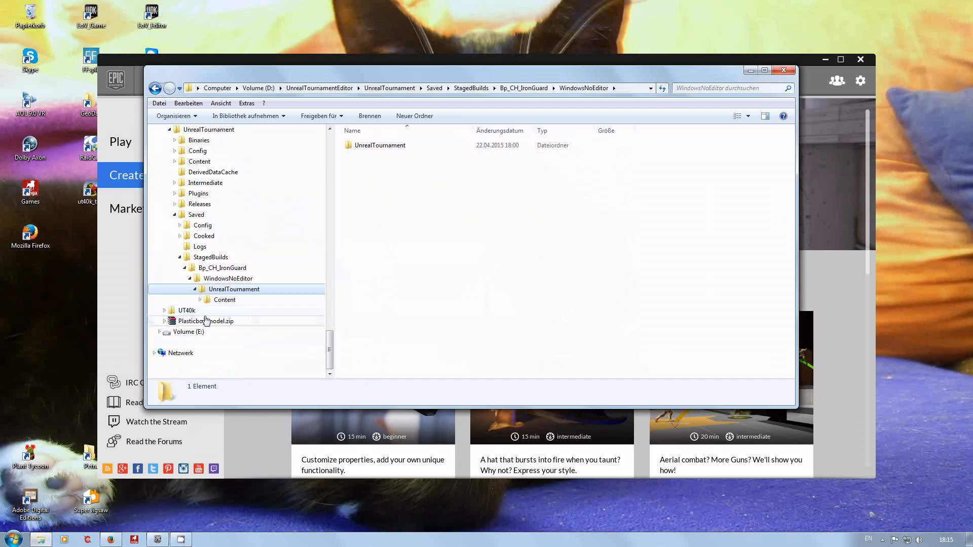
pyautogui.click(199, 300)
pyautogui.click(211, 311)
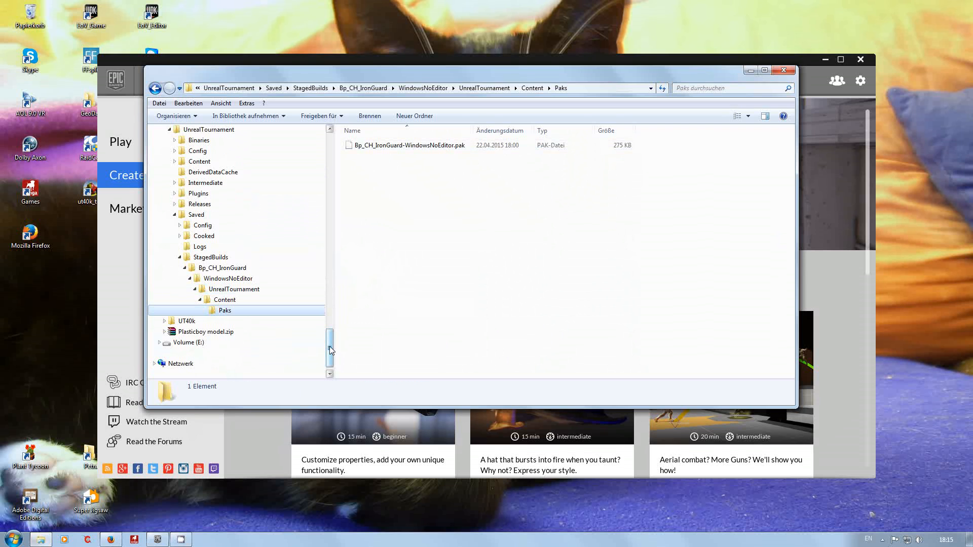
# Check the pak files in Documents > UnrealTournament > Saved > Paks > MyContent, and minimize the file window.
pyautogui.moveTo(329, 345); pyautogui.dragTo(328, 165)
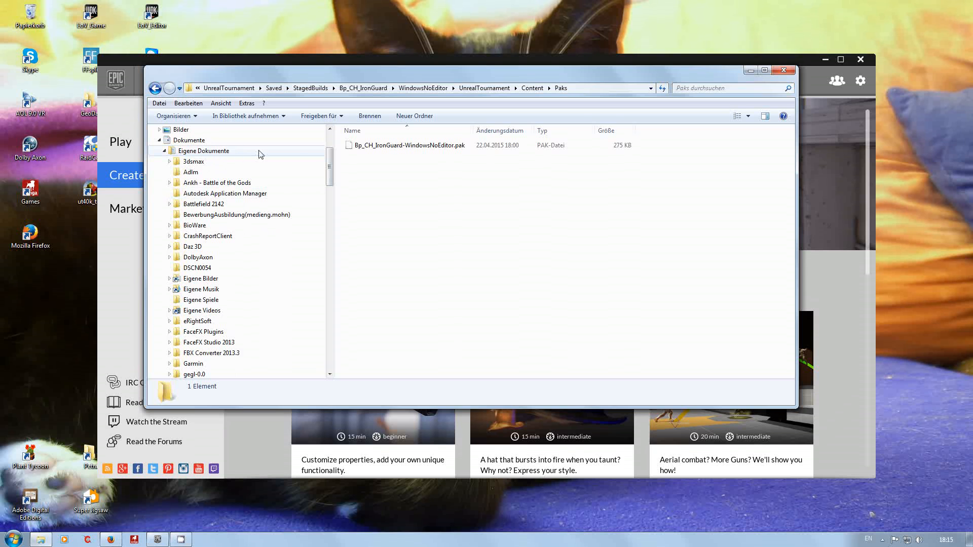
pyautogui.moveTo(330, 163); pyautogui.dragTo(334, 253)
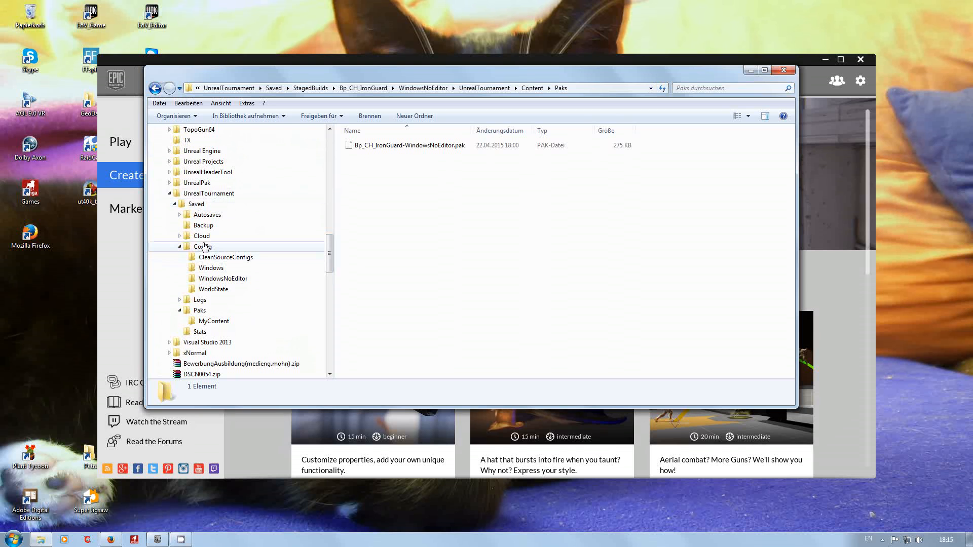
pyautogui.click(178, 248)
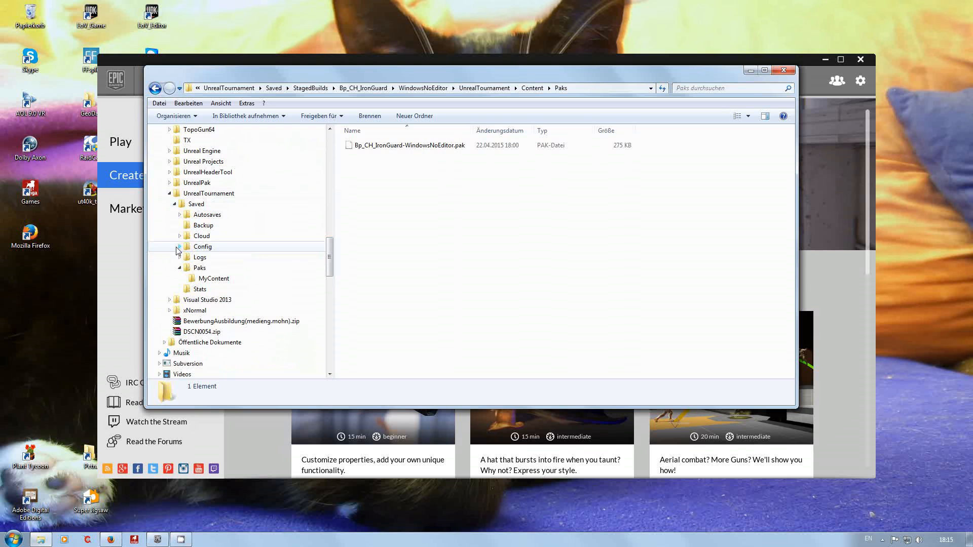
pyautogui.click(196, 280)
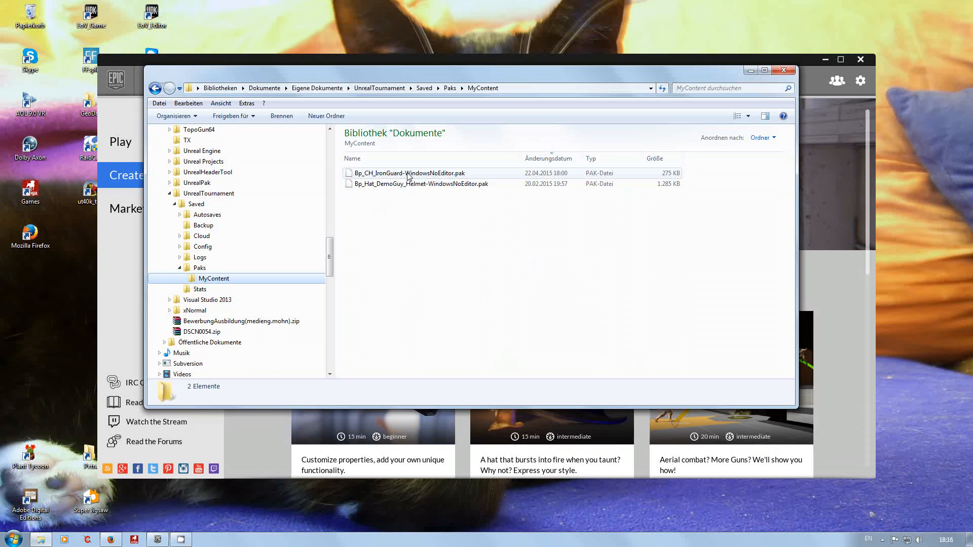
pyautogui.click(751, 71)
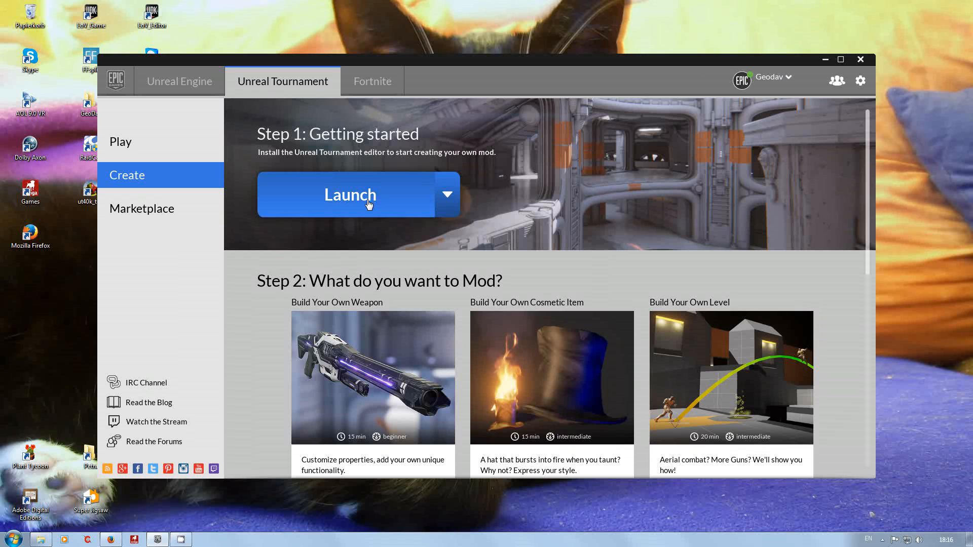
# Launch the Unreal Tournament game from the Epic launcher's Play page and reposition its window.
pyautogui.click(133, 145)
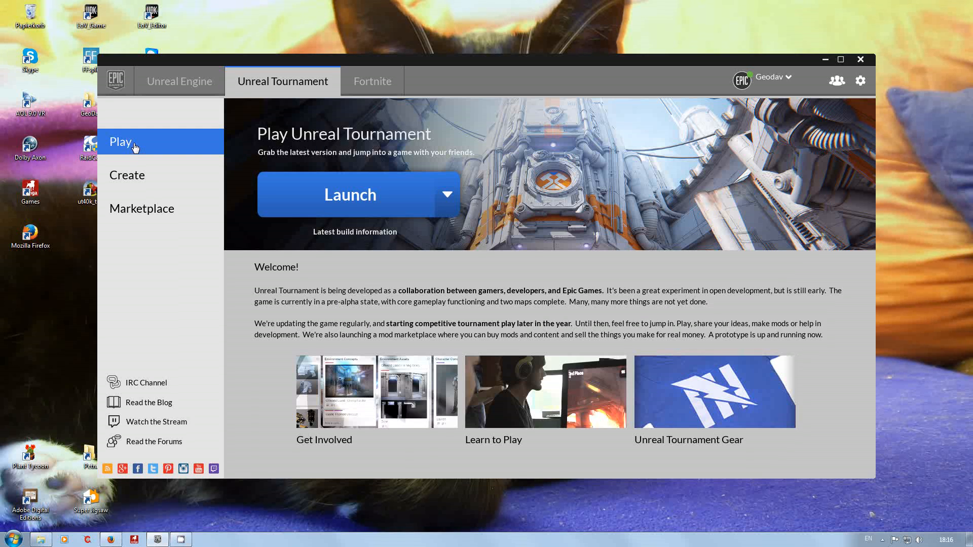
pyautogui.click(346, 195)
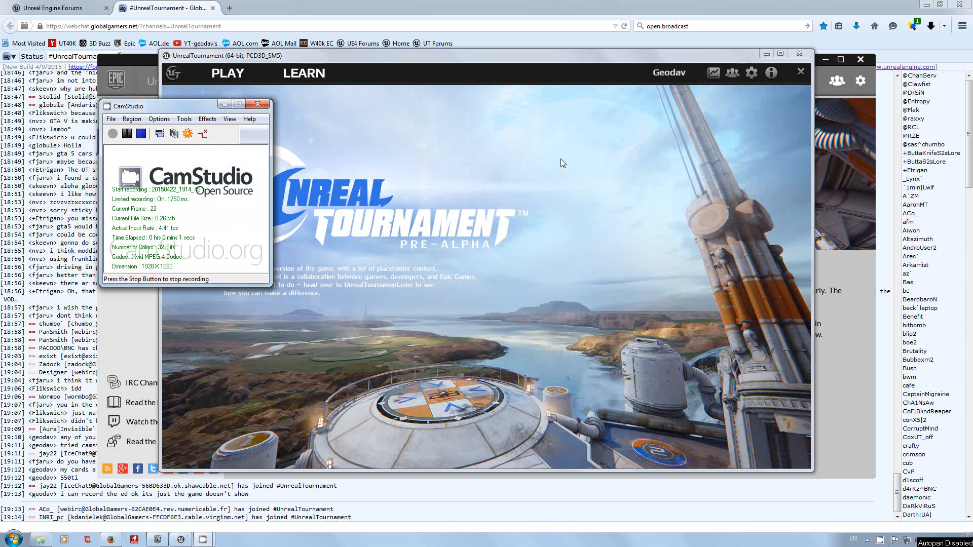
pyautogui.moveTo(474, 49); pyautogui.dragTo(519, 71)
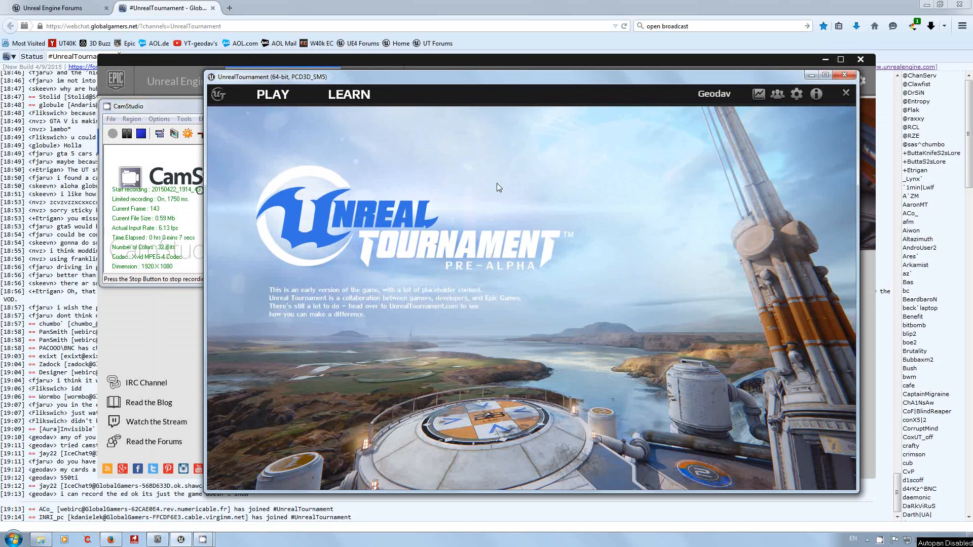
# Open the game's player settings and set the character to Malcolm.
pyautogui.click(801, 97)
pyautogui.click(795, 109)
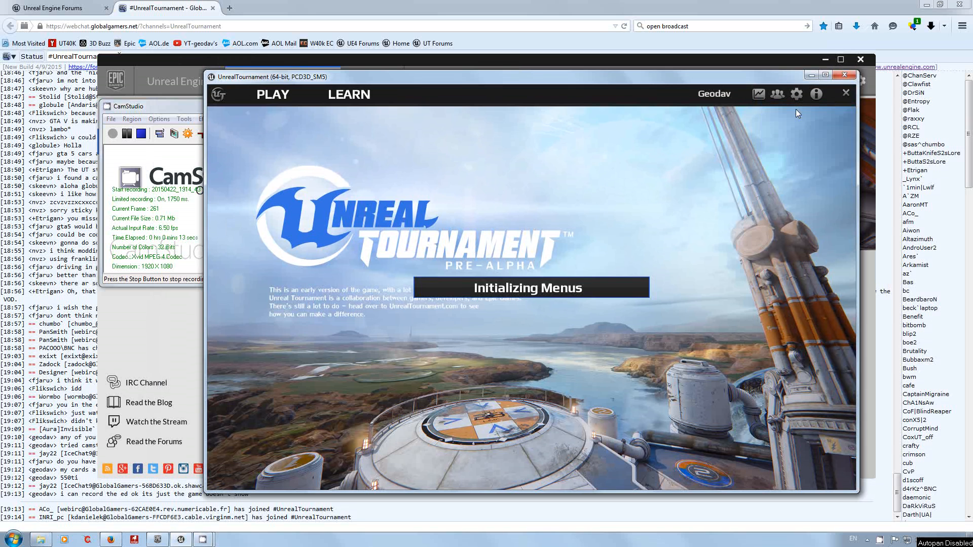
pyautogui.click(615, 318)
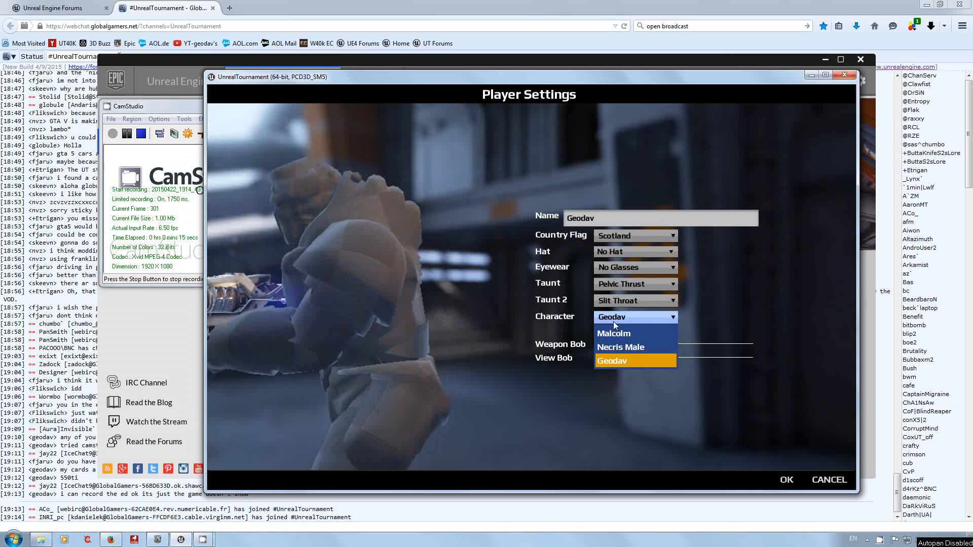
pyautogui.click(612, 332)
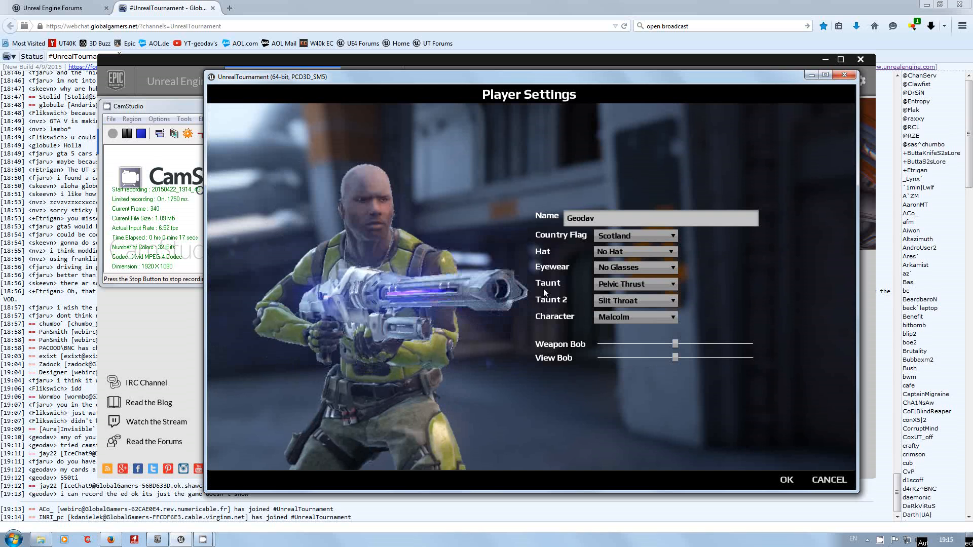
# Switch the character to the custom one listed after Necris Male, check its preview, and accept the player settings.
pyautogui.click(640, 315)
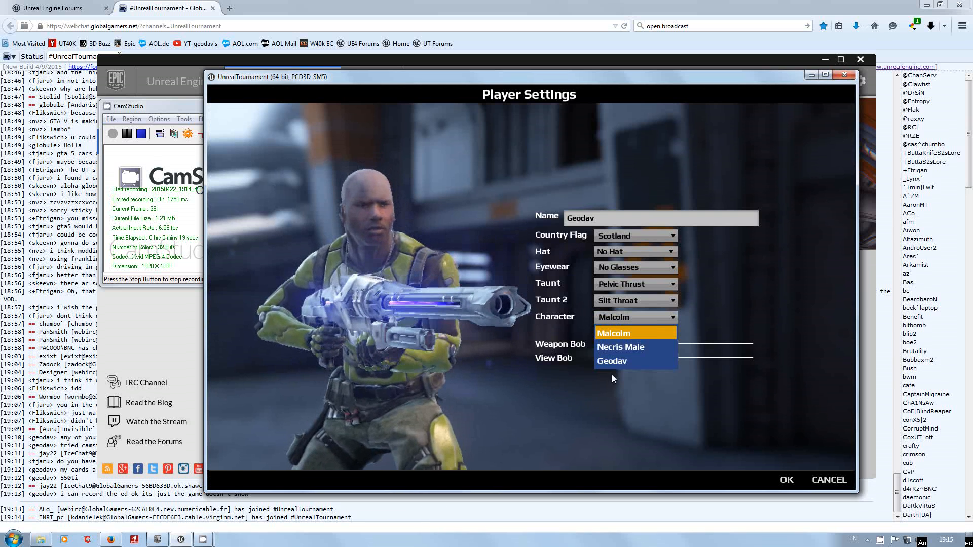
pyautogui.click(618, 360)
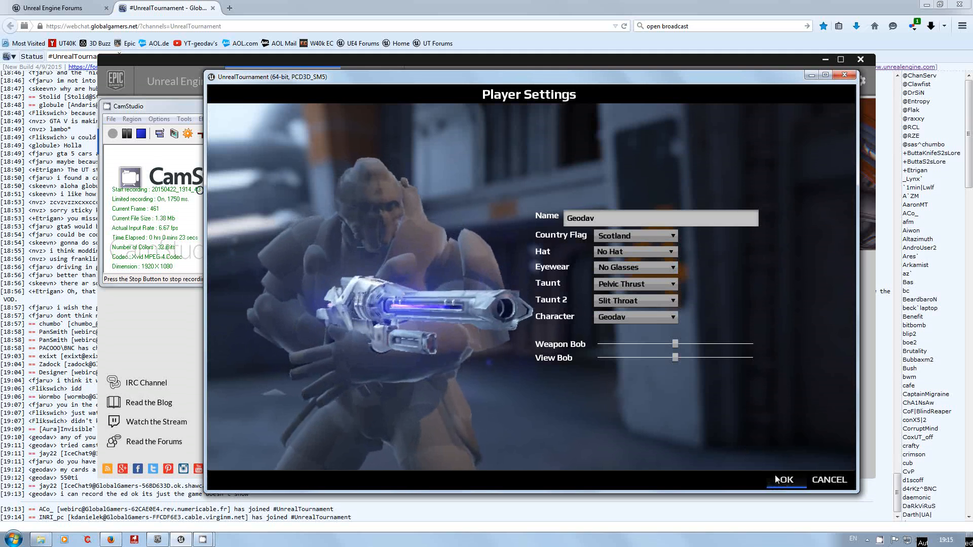
pyautogui.moveTo(352, 346)
pyautogui.mouseDown()
pyautogui.moveTo(704, 326)
pyautogui.moveTo(348, 339)
pyautogui.mouseUp()
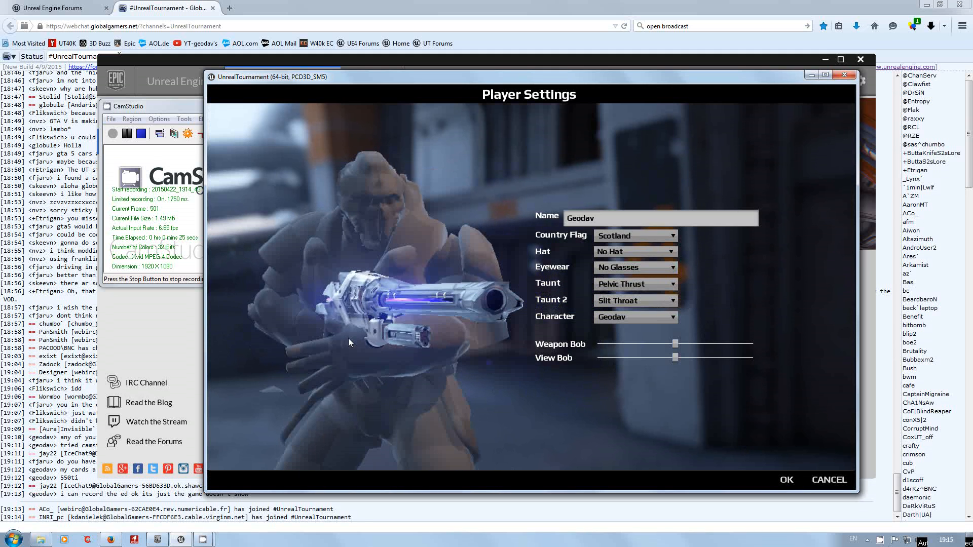
pyautogui.click(788, 480)
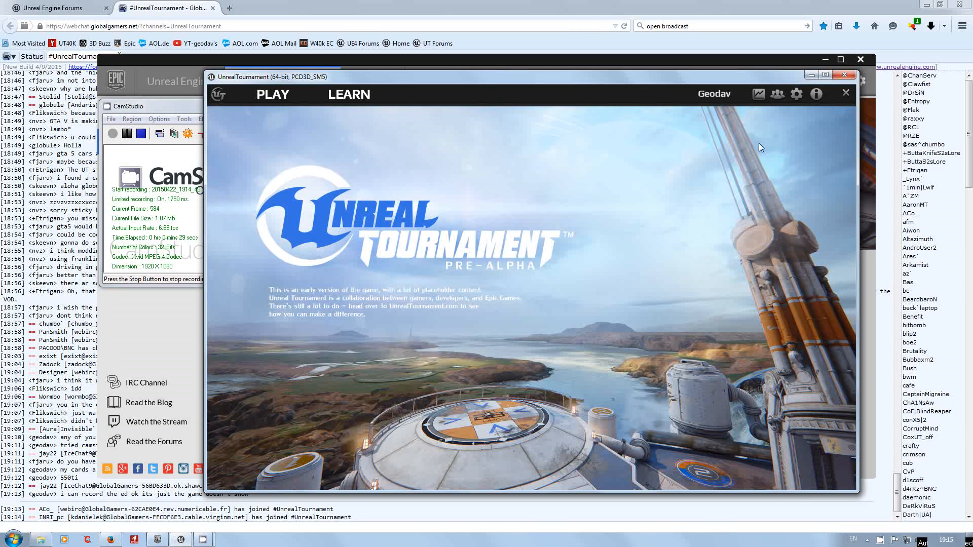
pyautogui.click(154, 106)
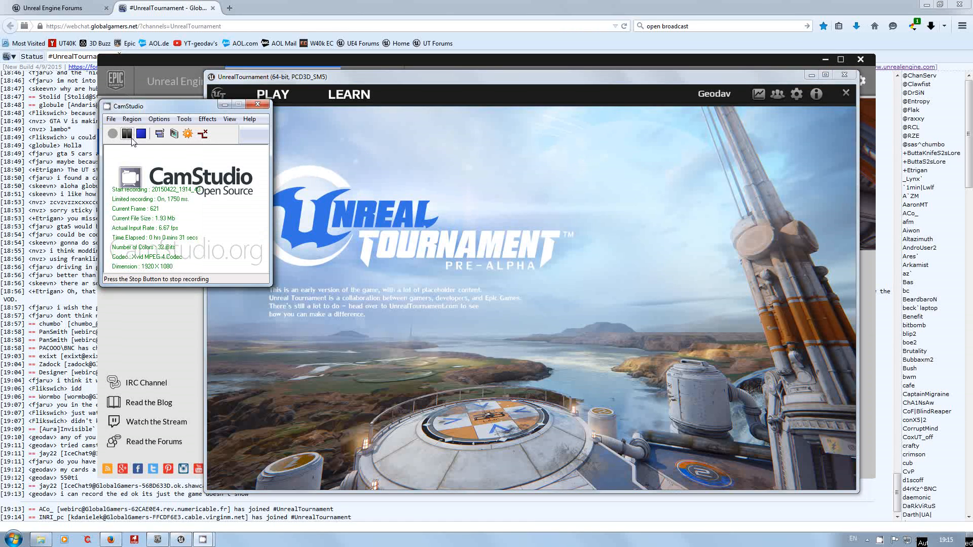